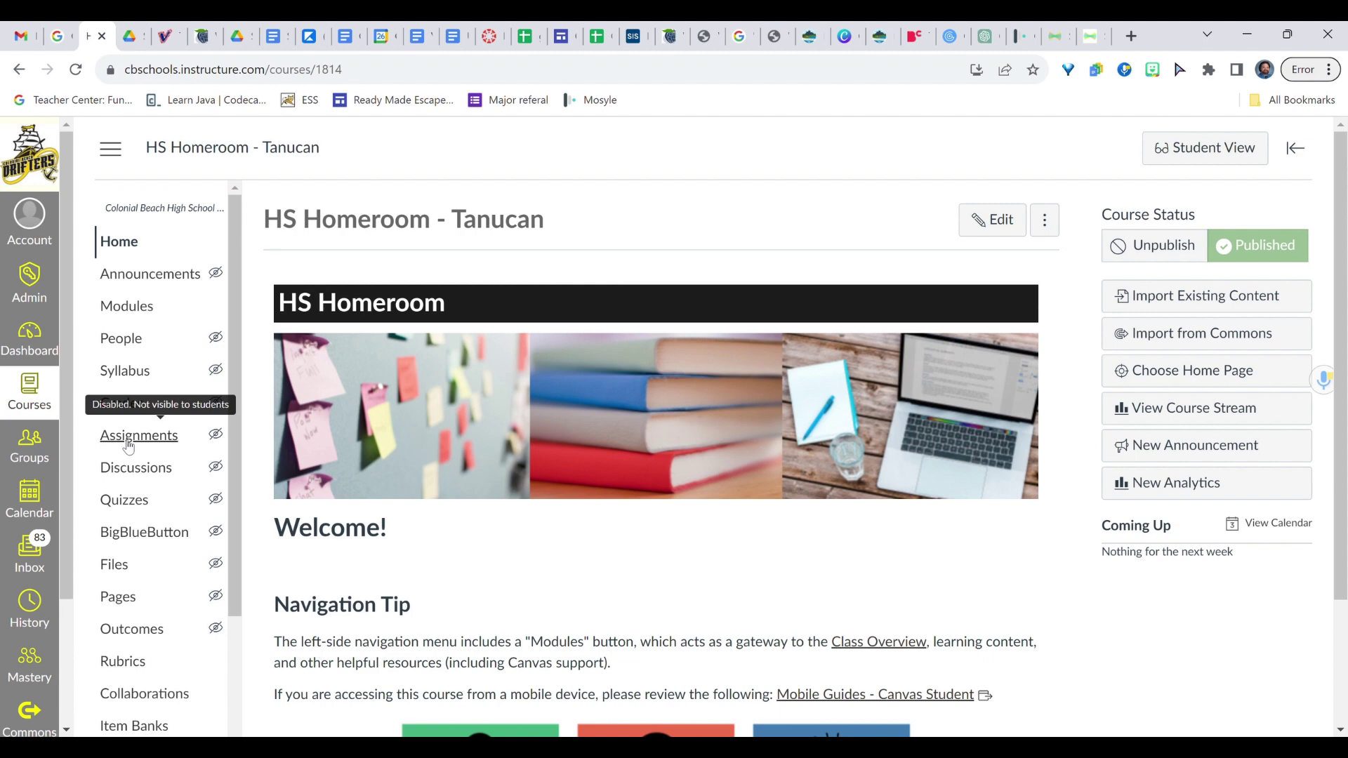
click(128, 442)
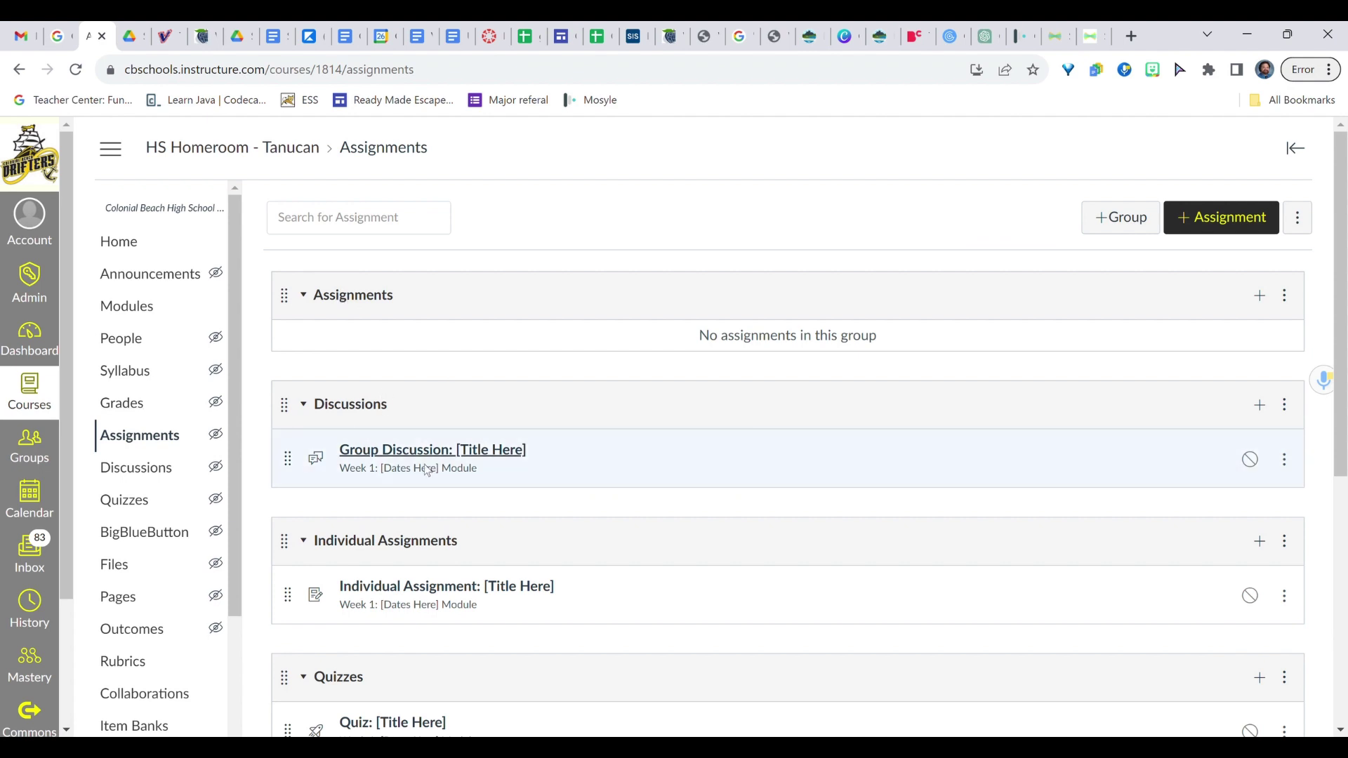
scroll(470, 641, down, 3)
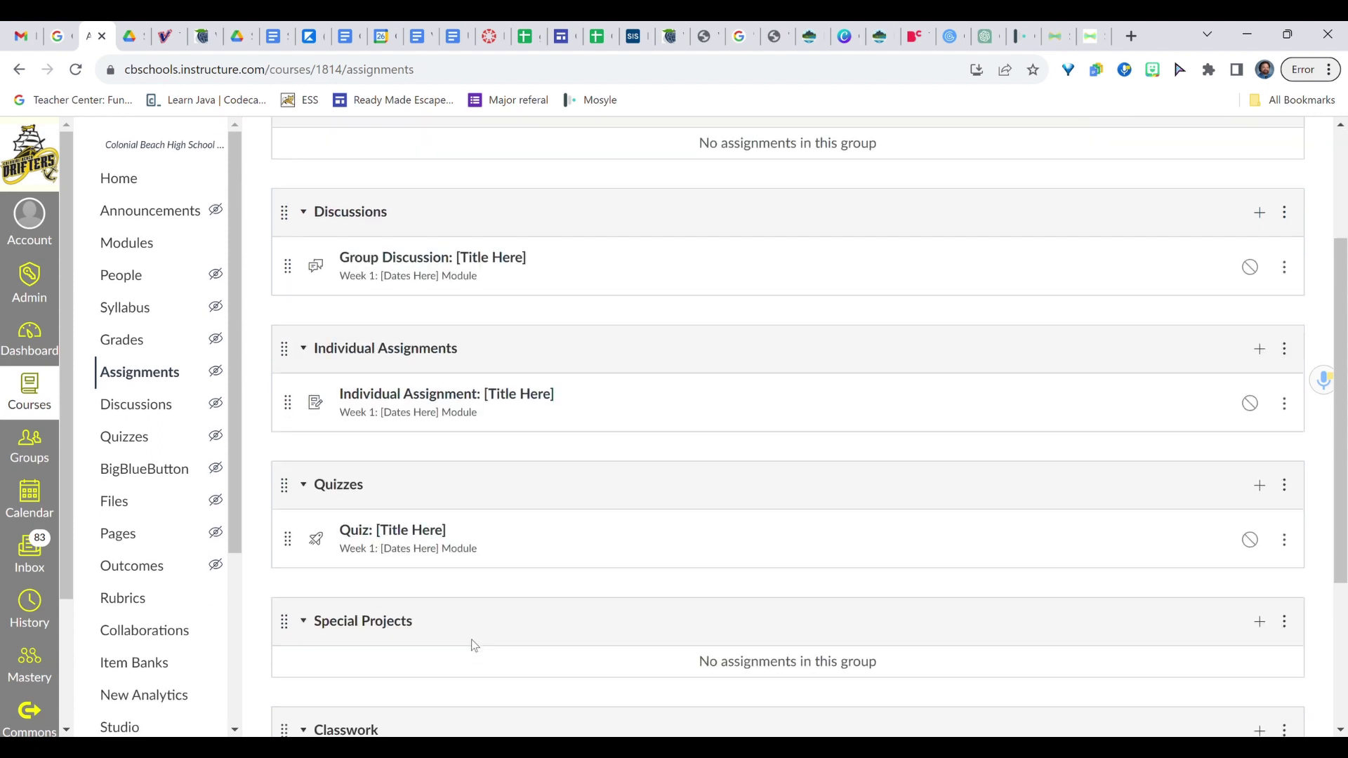
scroll(475, 646, up, 2)
scroll(475, 646, up, 1)
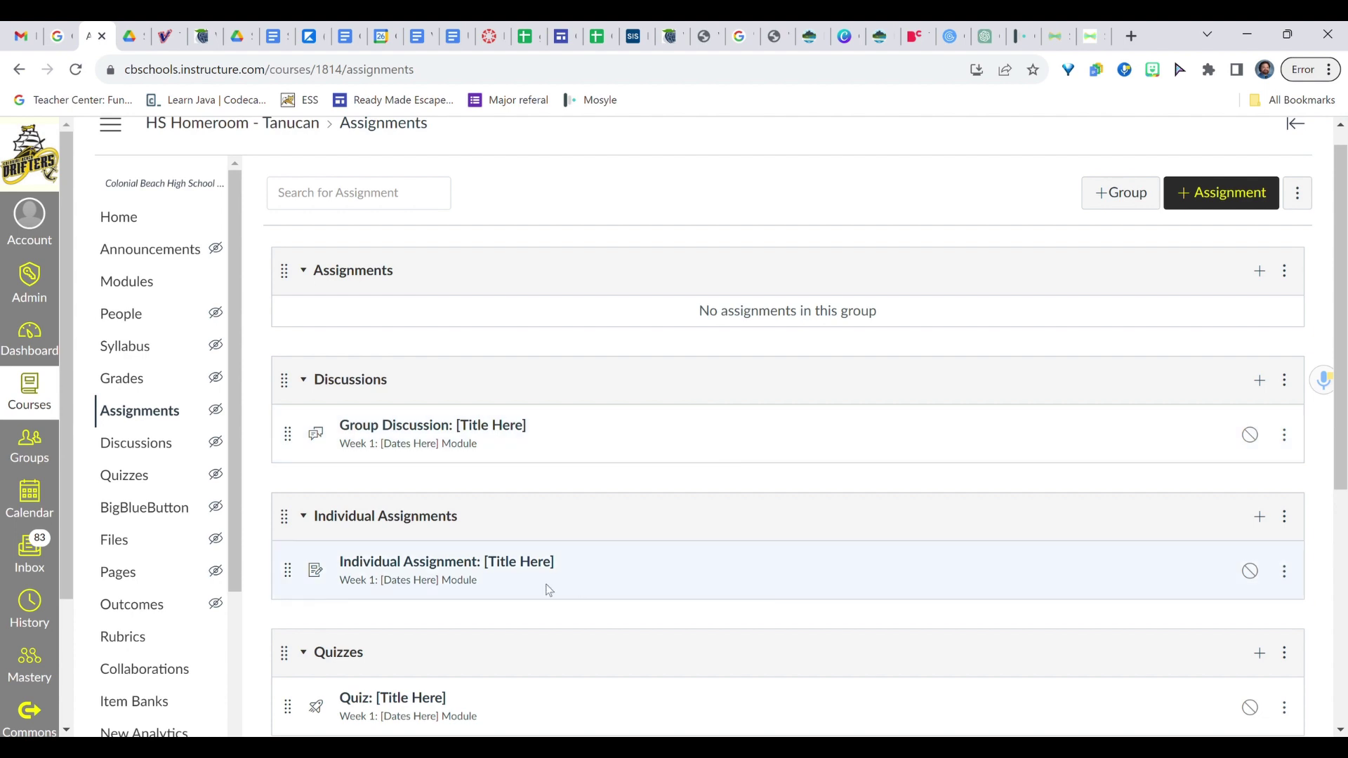
scroll(702, 533, up, 1)
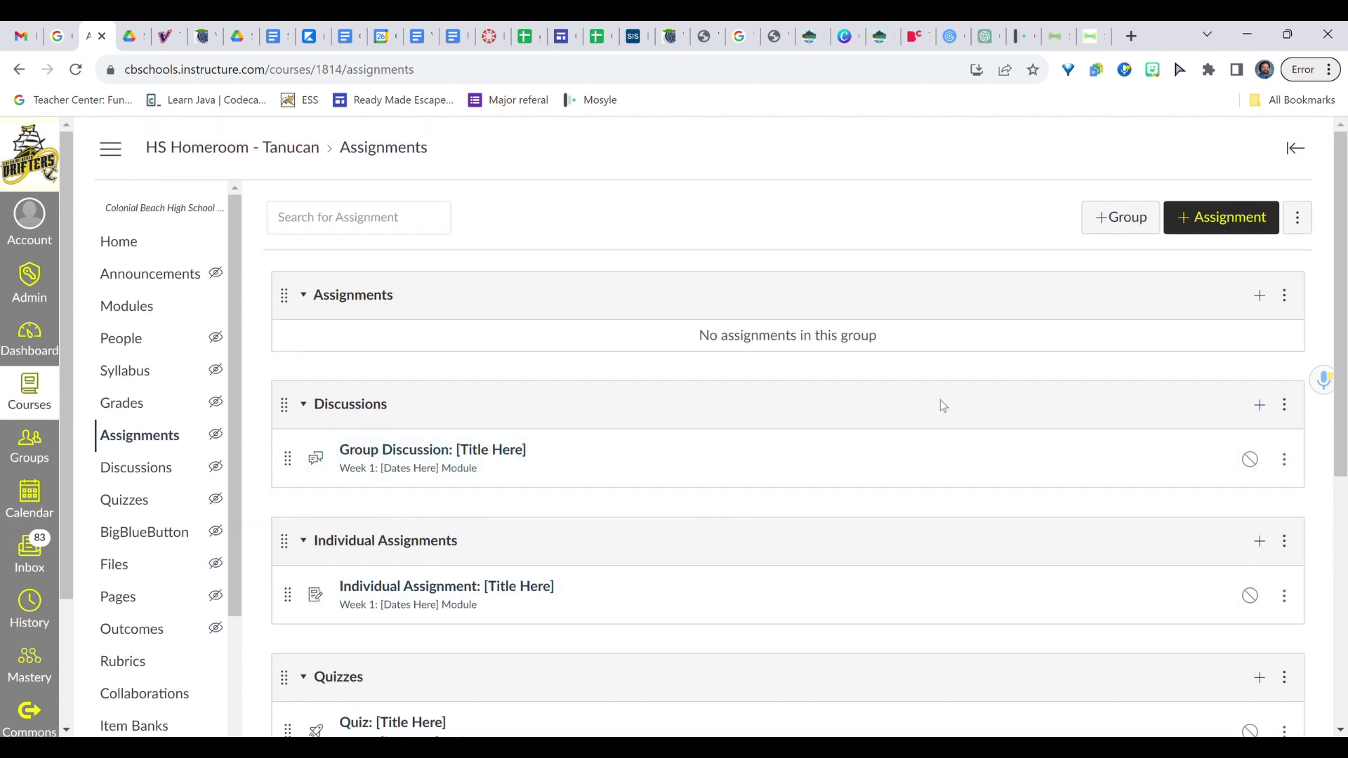
- Create a new assignment group named 'Homework and/or participation' and save it
click(1123, 223)
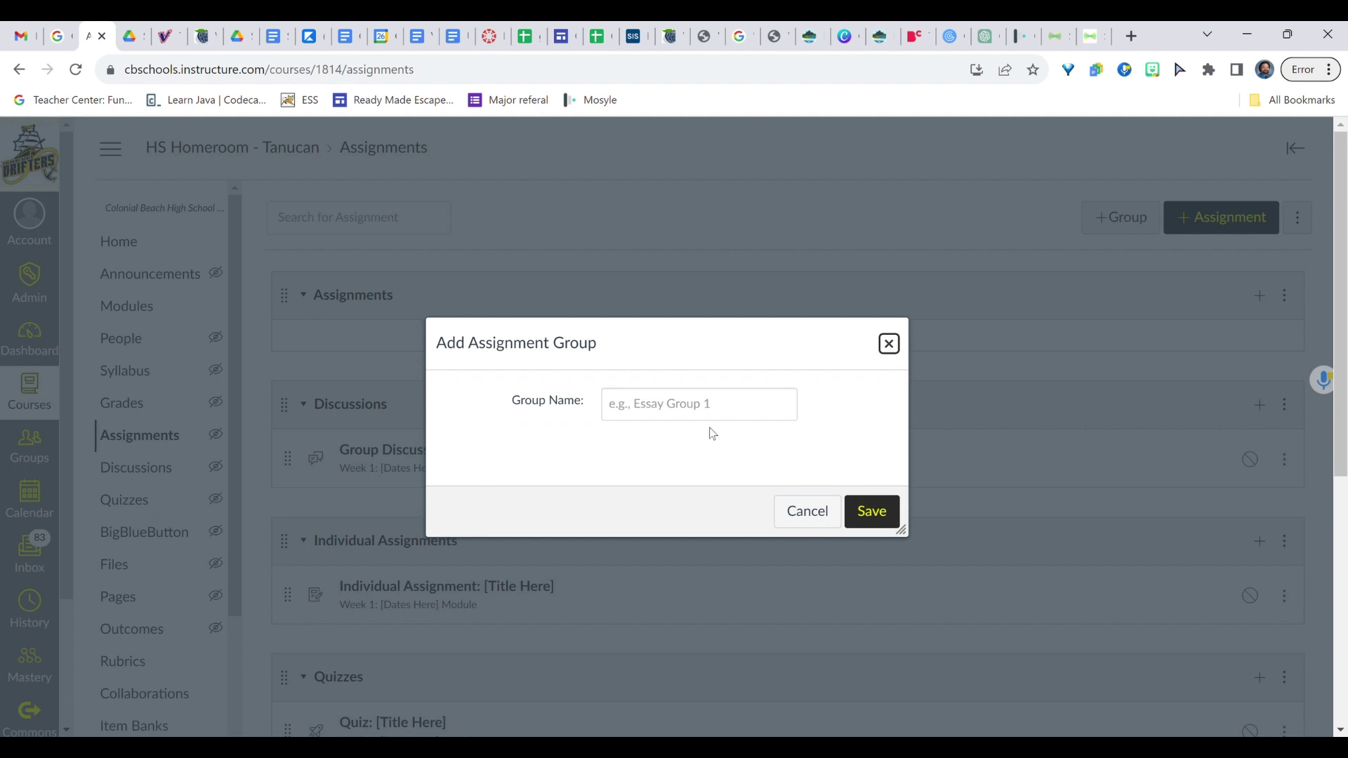
click(647, 411)
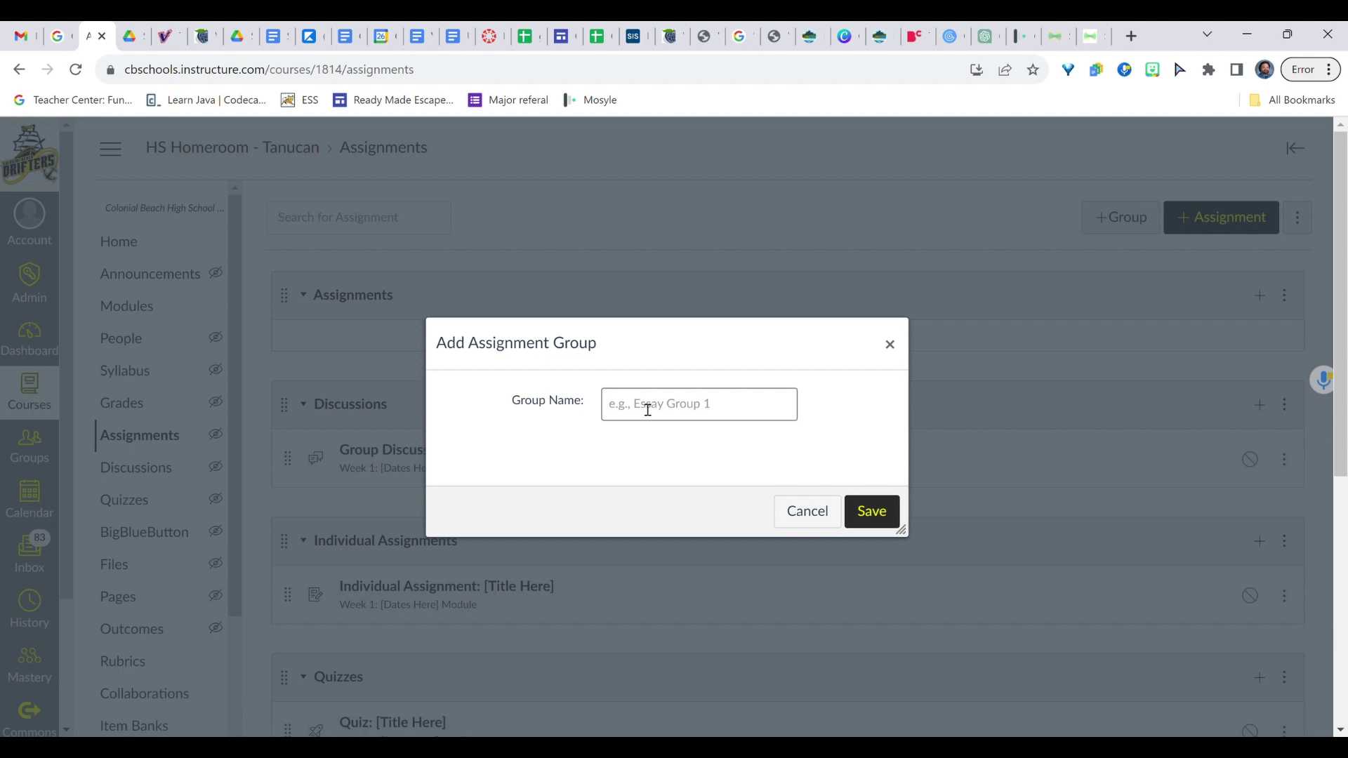
text(h)
key(BackSpace)
text(Home)
click(717, 453)
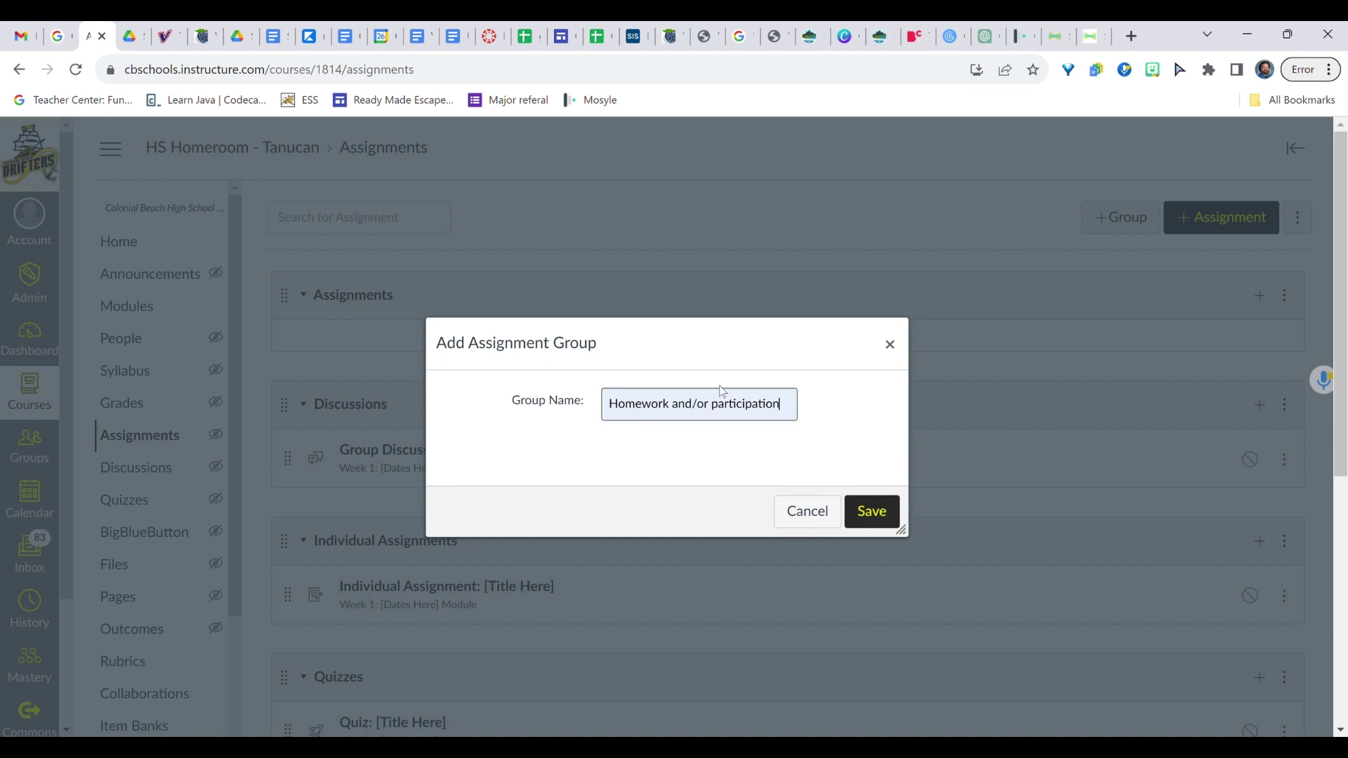
click(872, 513)
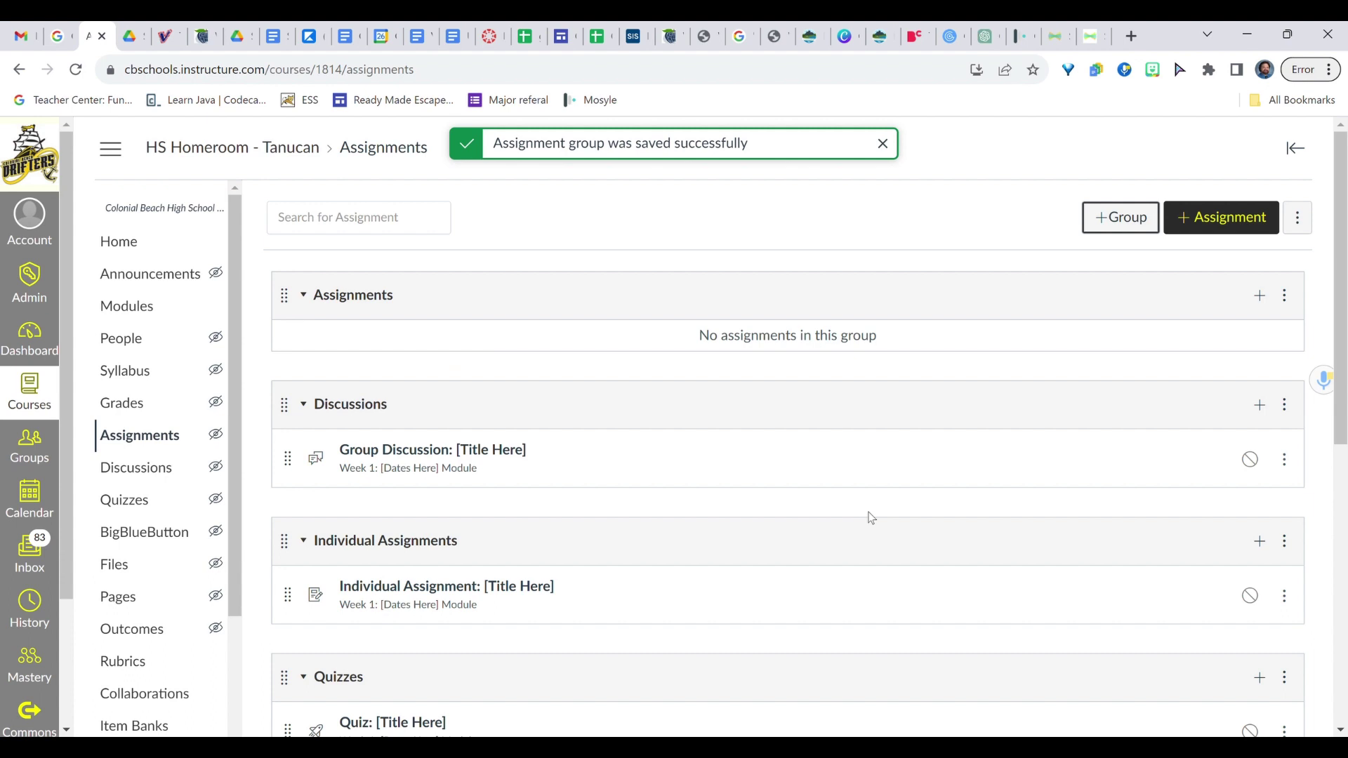
scroll(623, 485, down, 5)
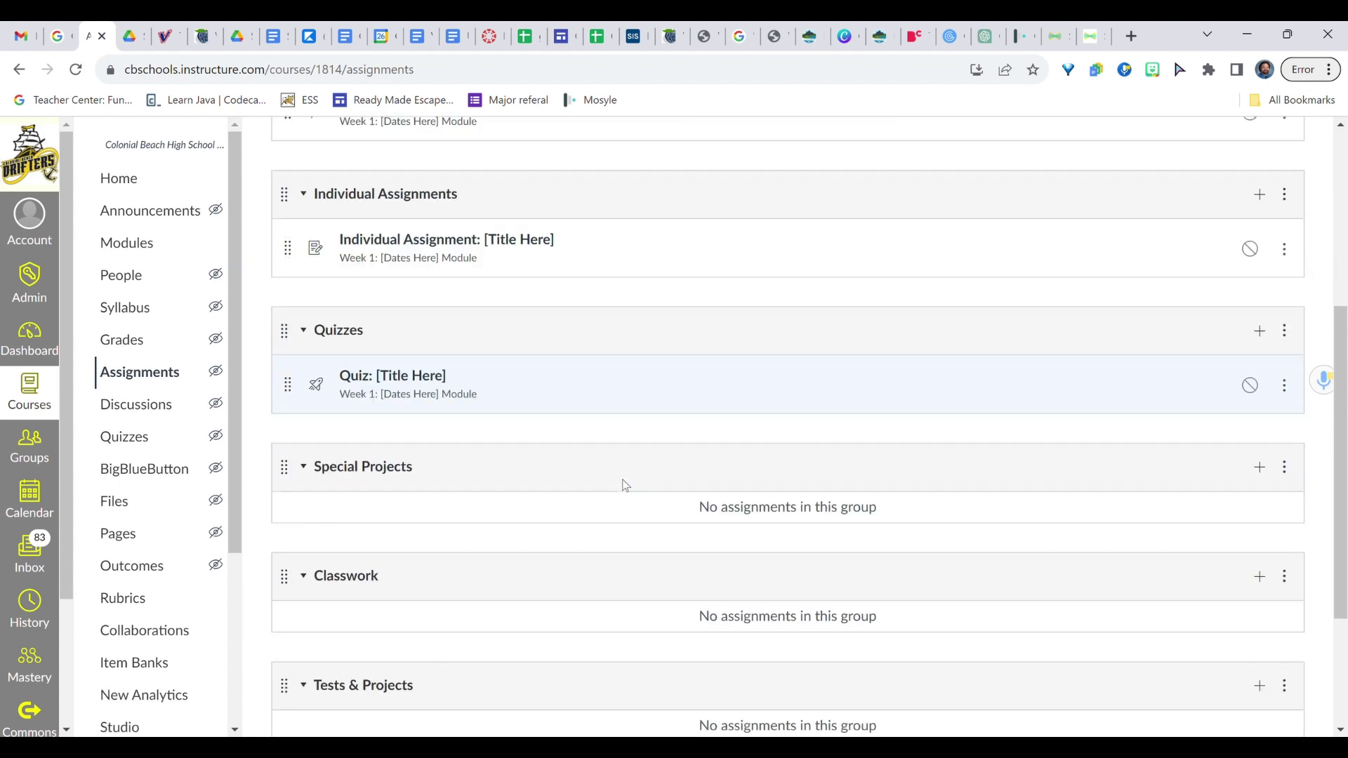
scroll(626, 485, down, 3)
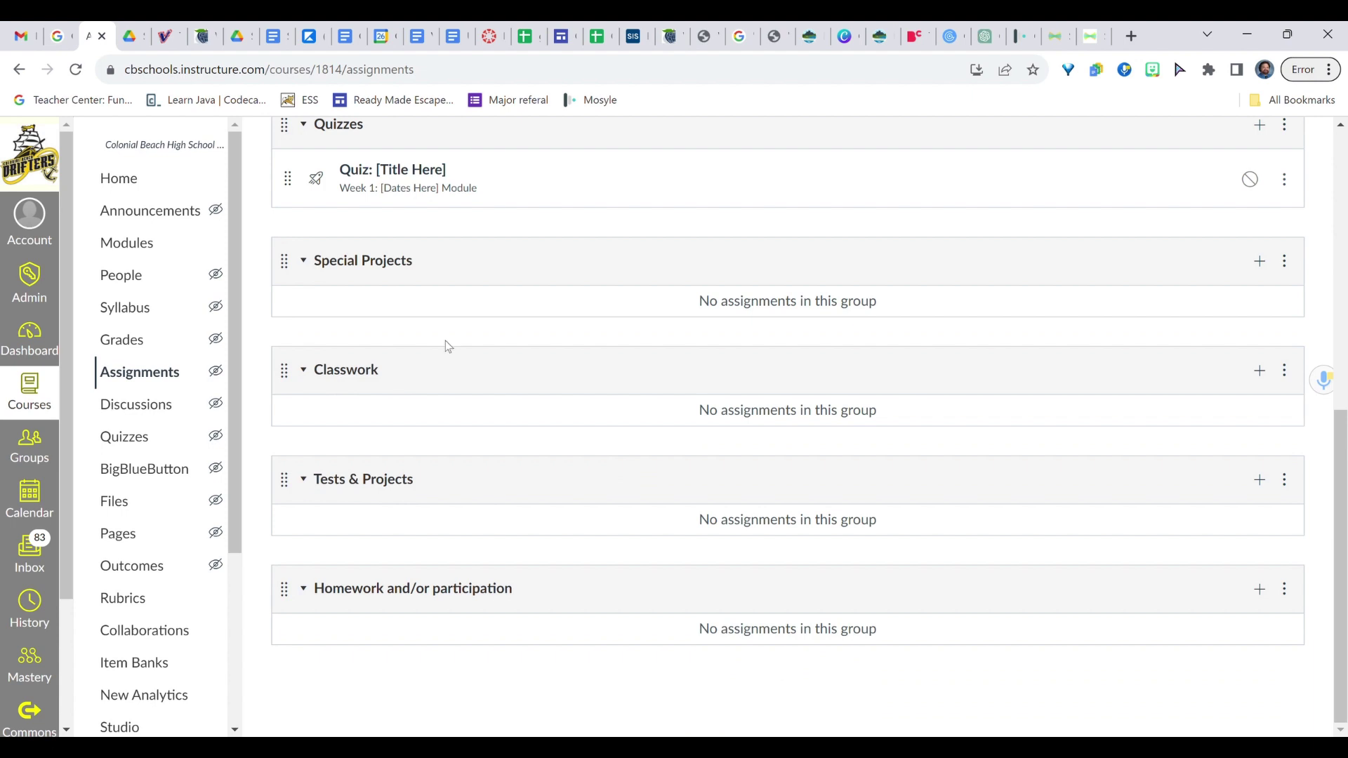
scroll(410, 287, up, 1)
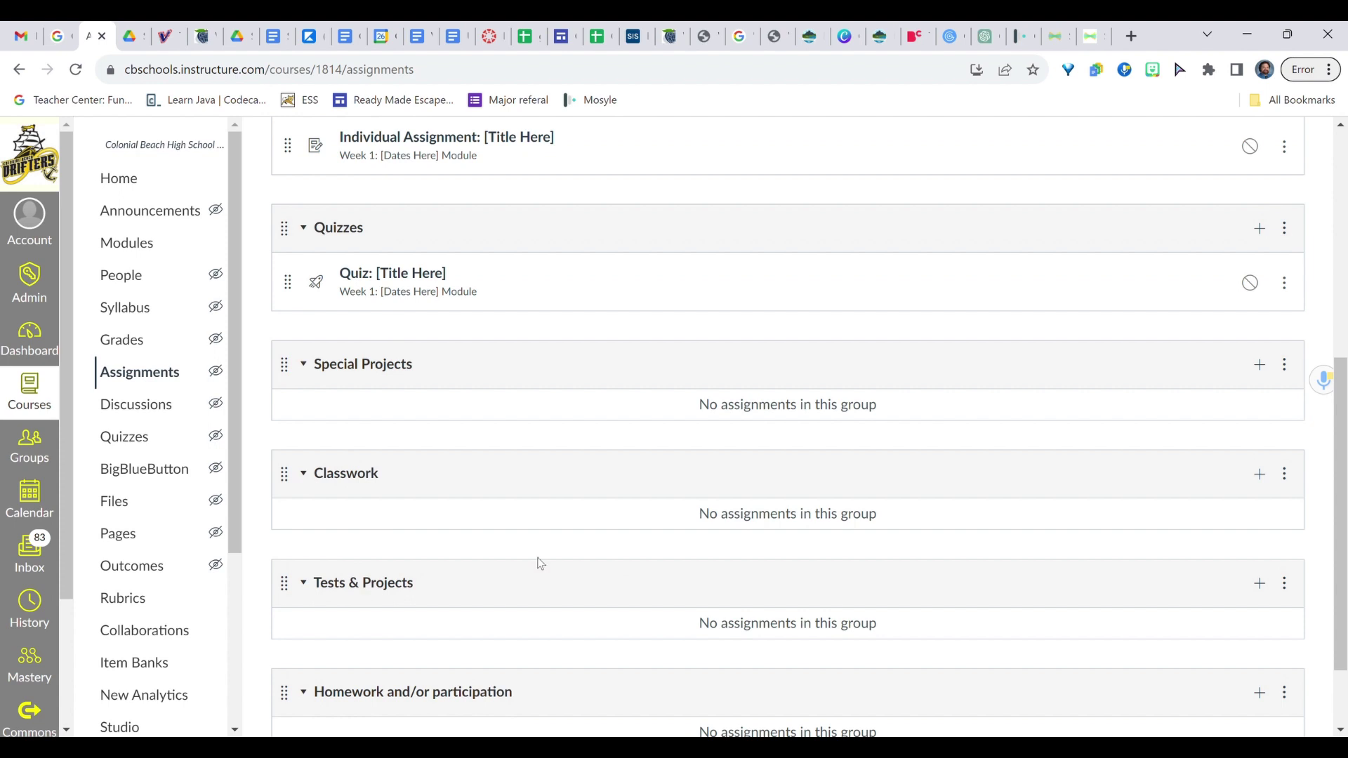
scroll(505, 435, up, 3)
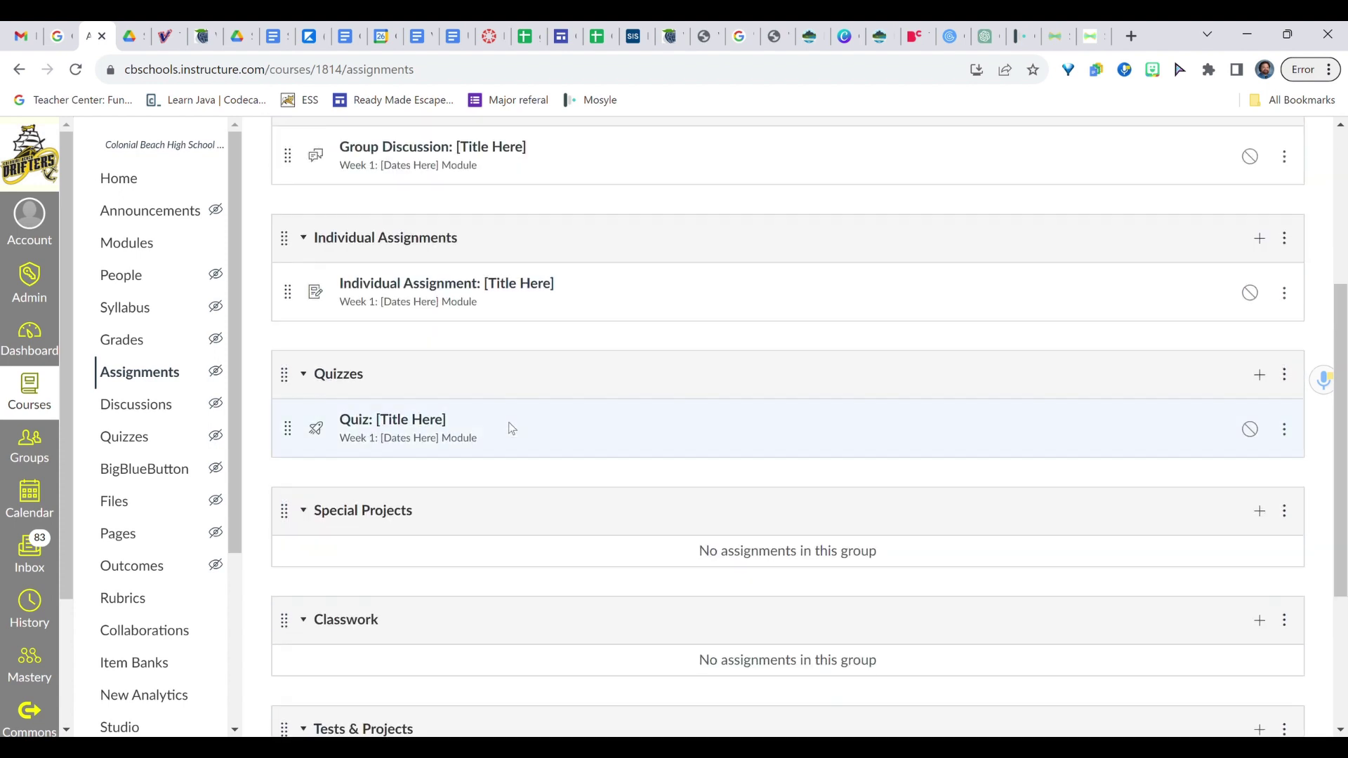
scroll(511, 428, up, 2)
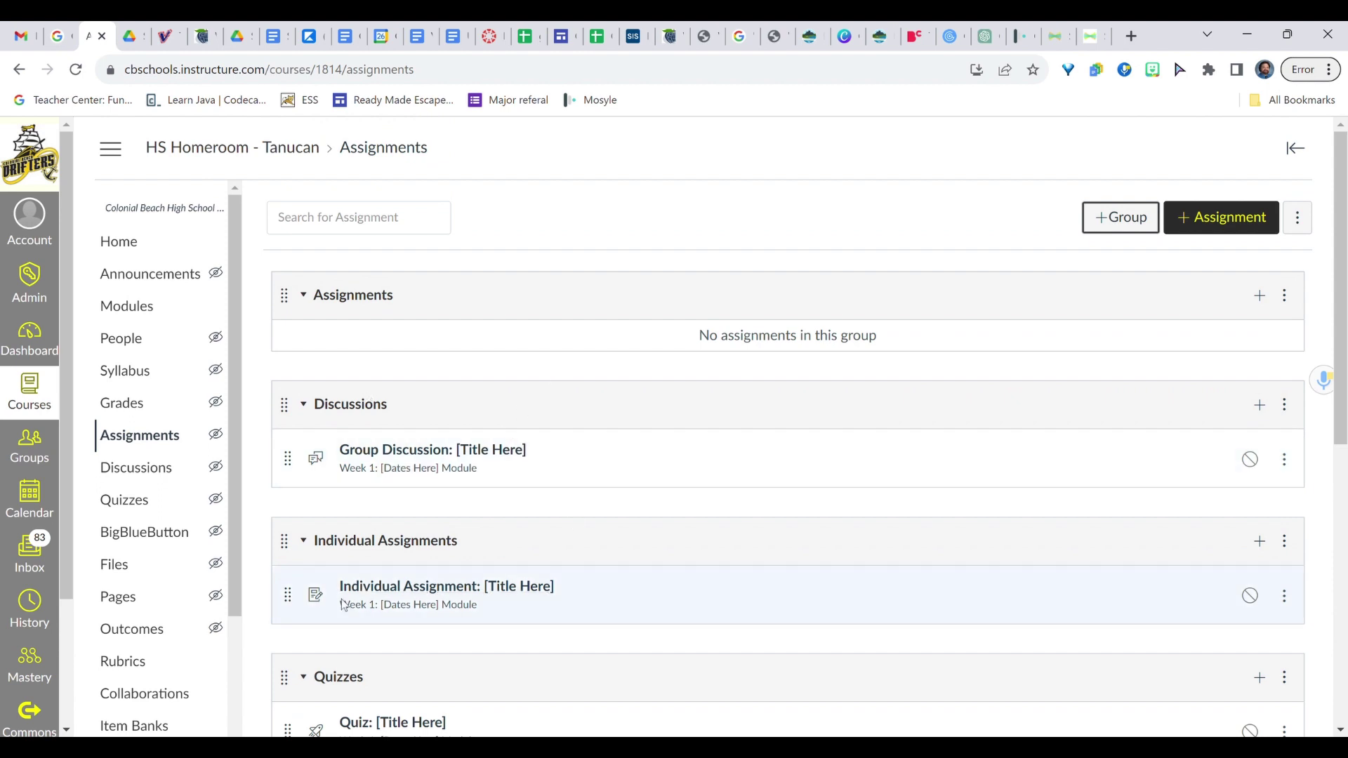
scroll(345, 632, down, 4)
scroll(345, 646, down, 1)
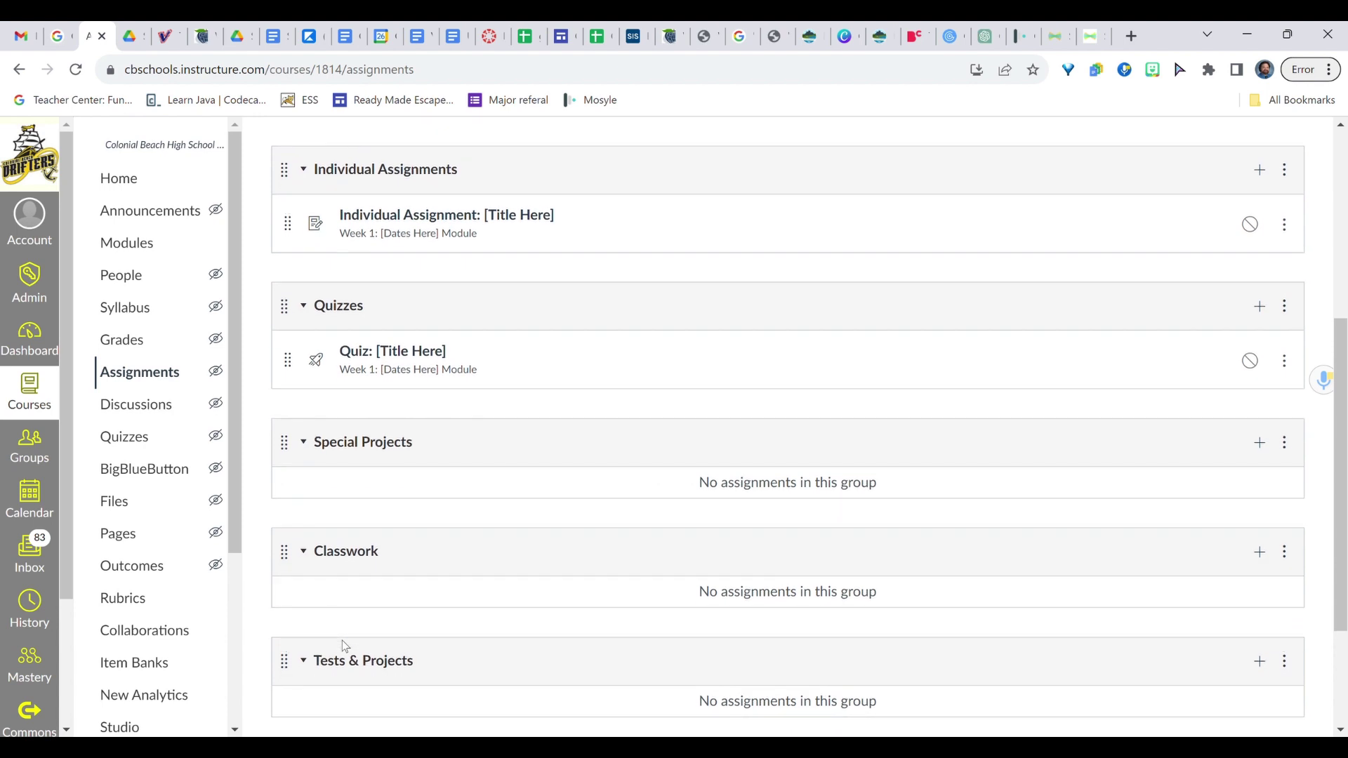
- Reorder the HS Homeroom groups so Classwork sits first, above Assignments
drag(284, 555, 288, 330)
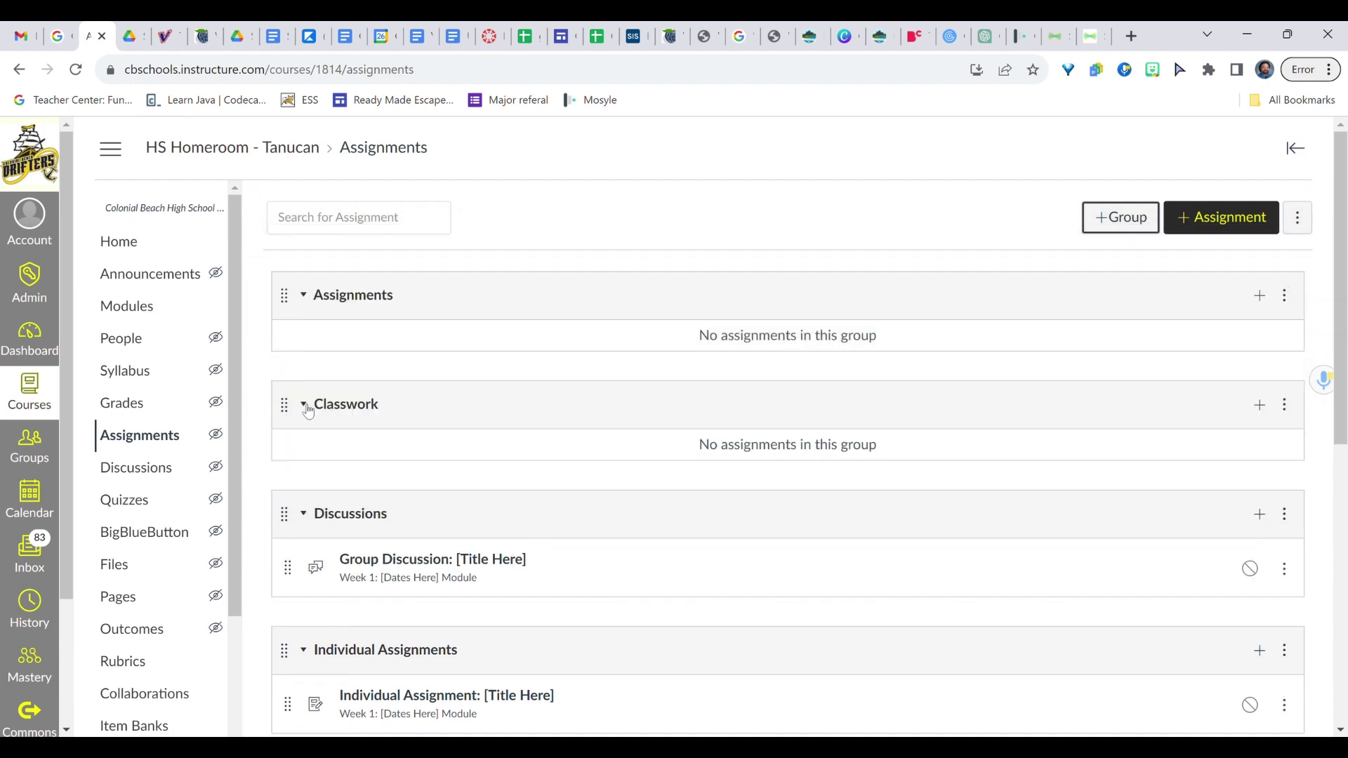
drag(284, 405, 290, 304)
drag(285, 403, 301, 338)
drag(290, 302, 296, 407)
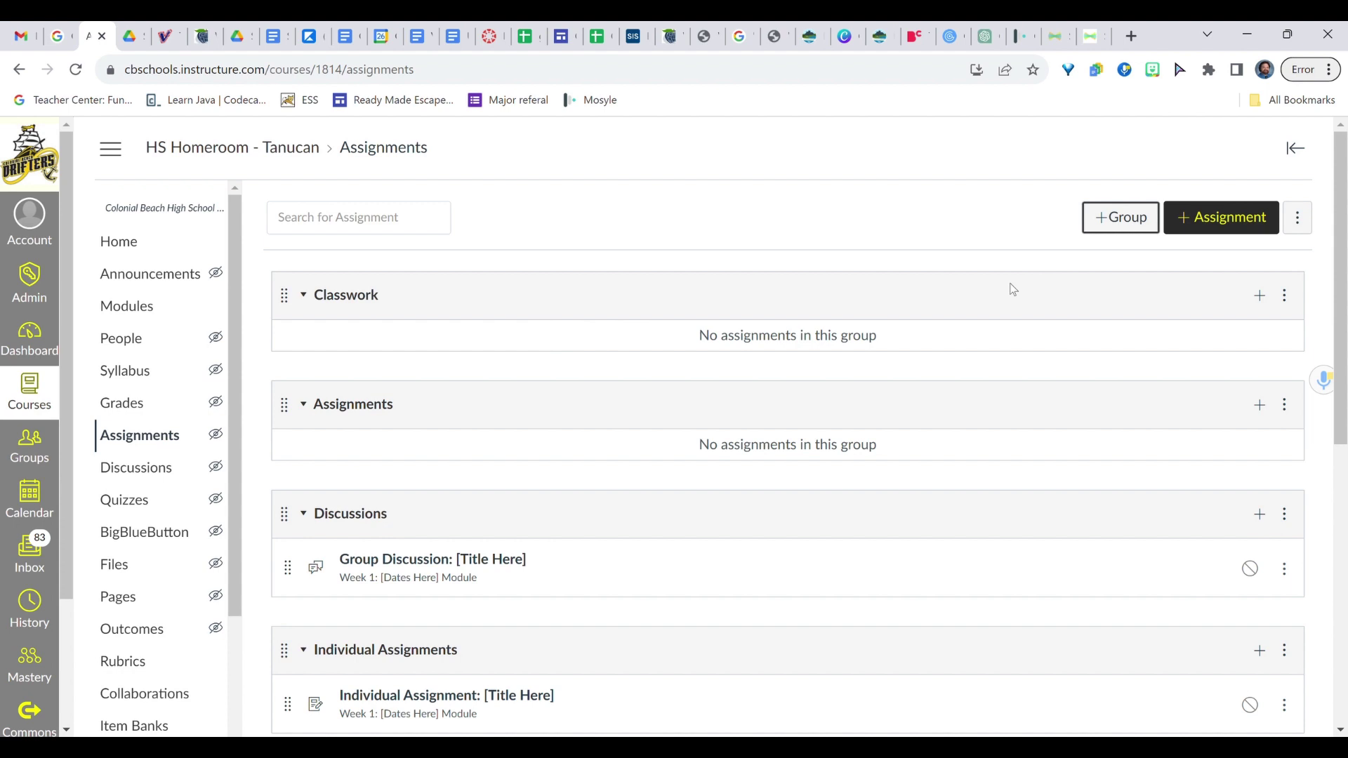
- Open Sync SIS Categories from the assignments list's more-options menu
click(1307, 229)
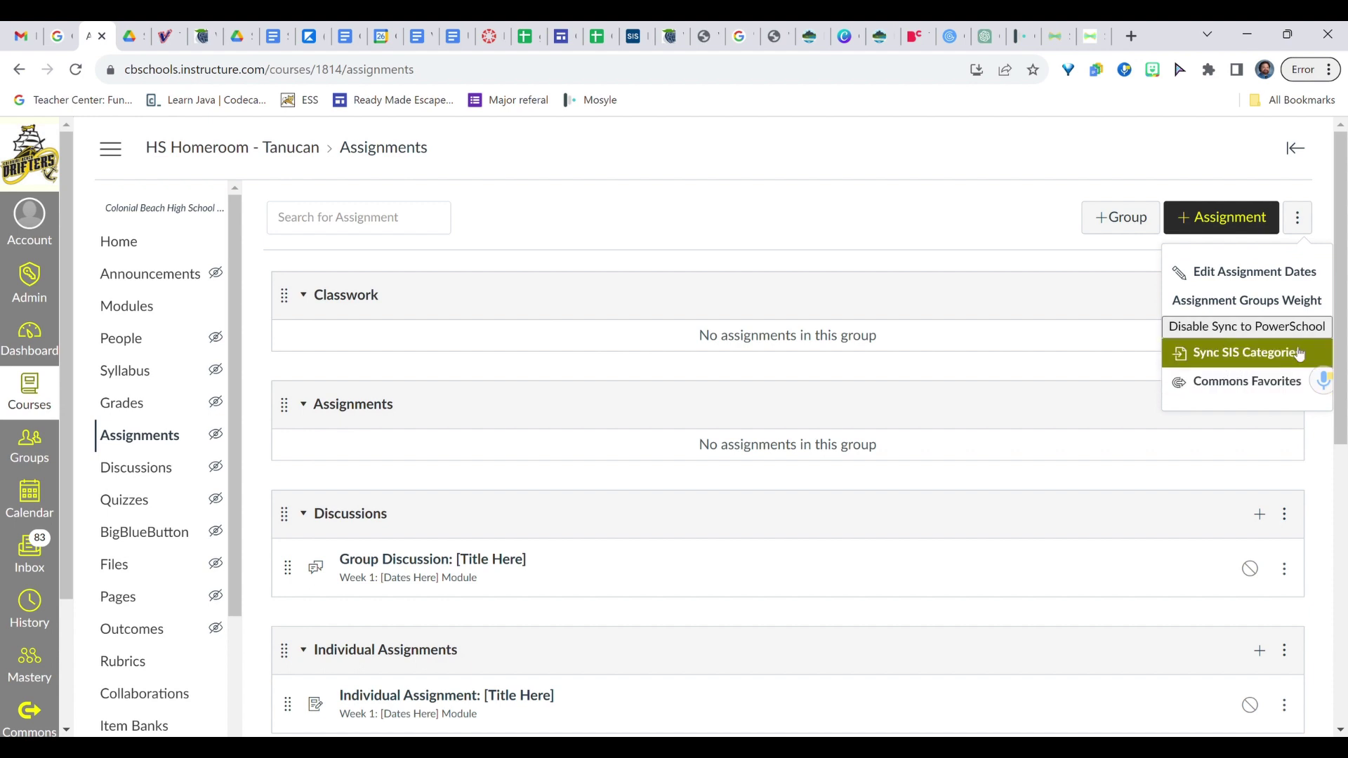
click(1225, 358)
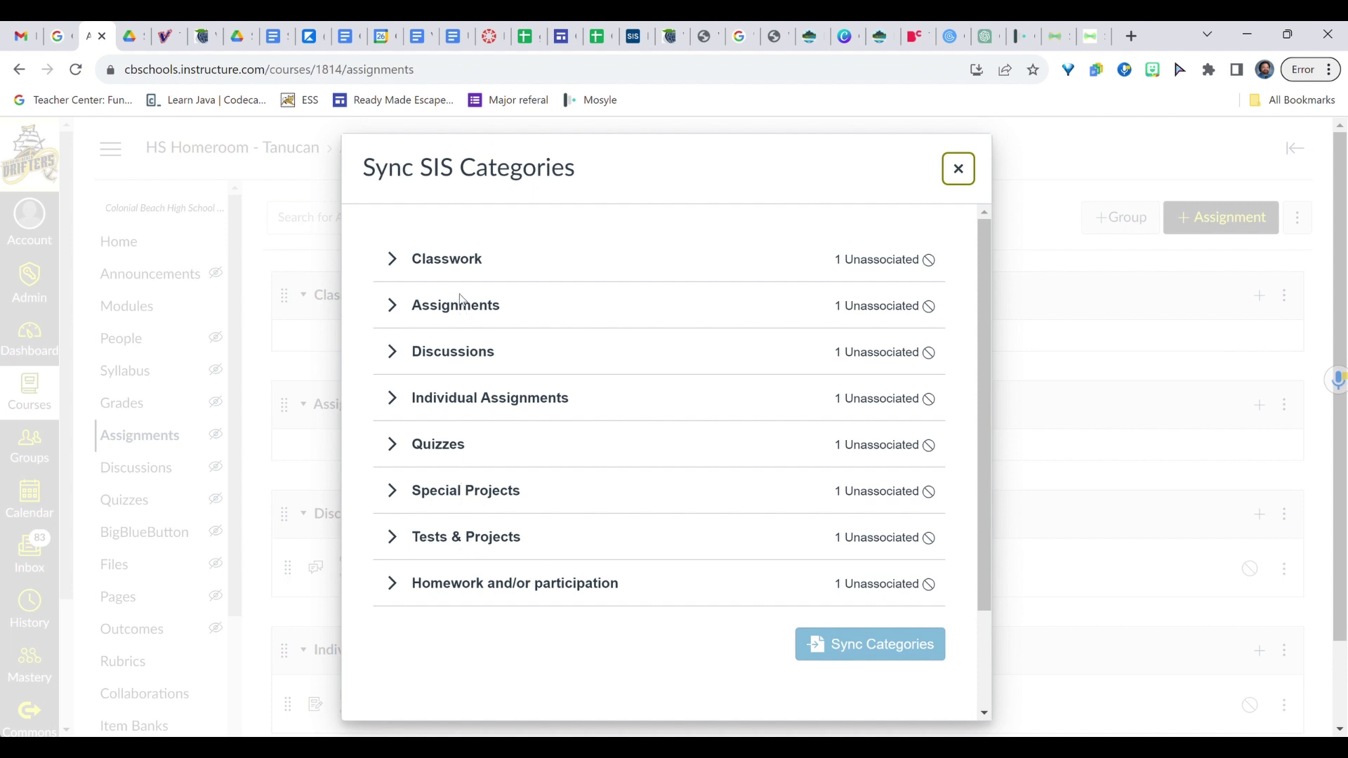
- Map Classwork and Tests & Projects to their matching SIS categories
click(393, 259)
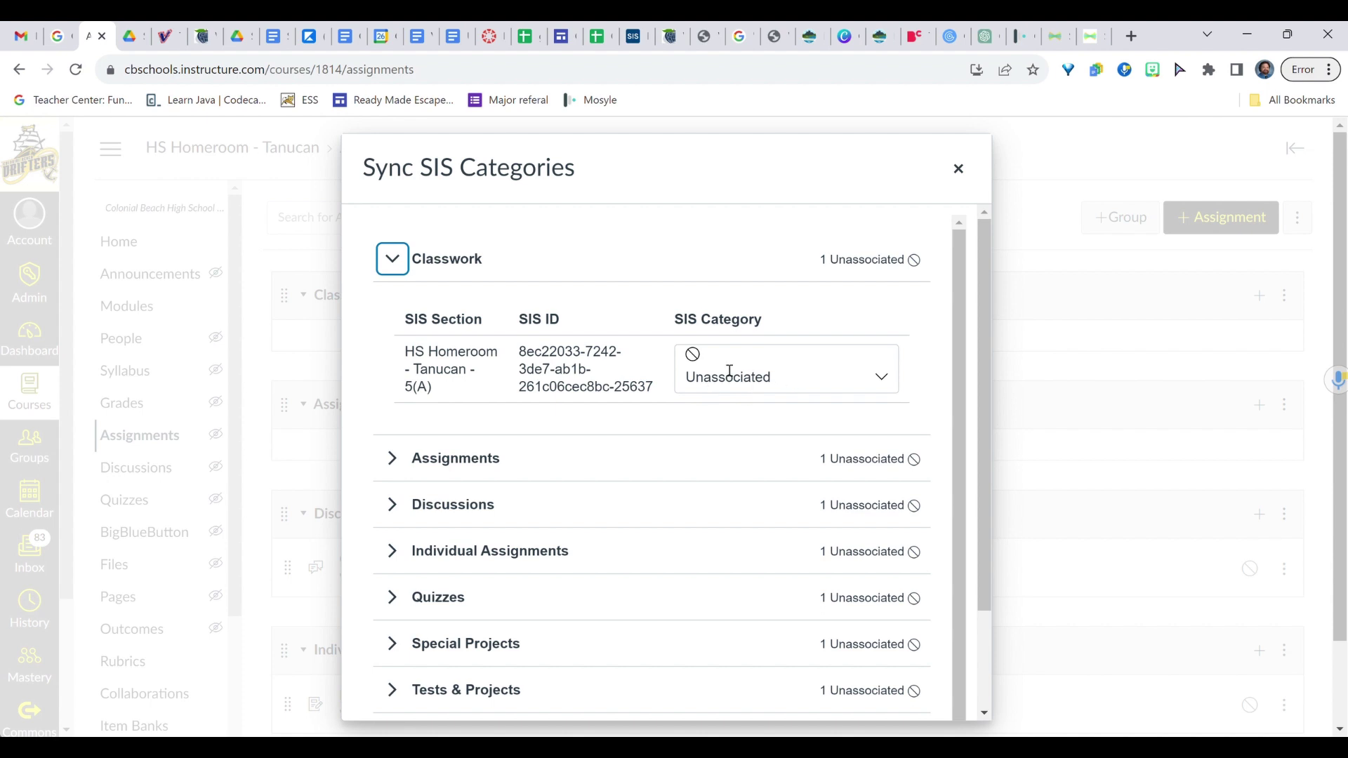
click(882, 382)
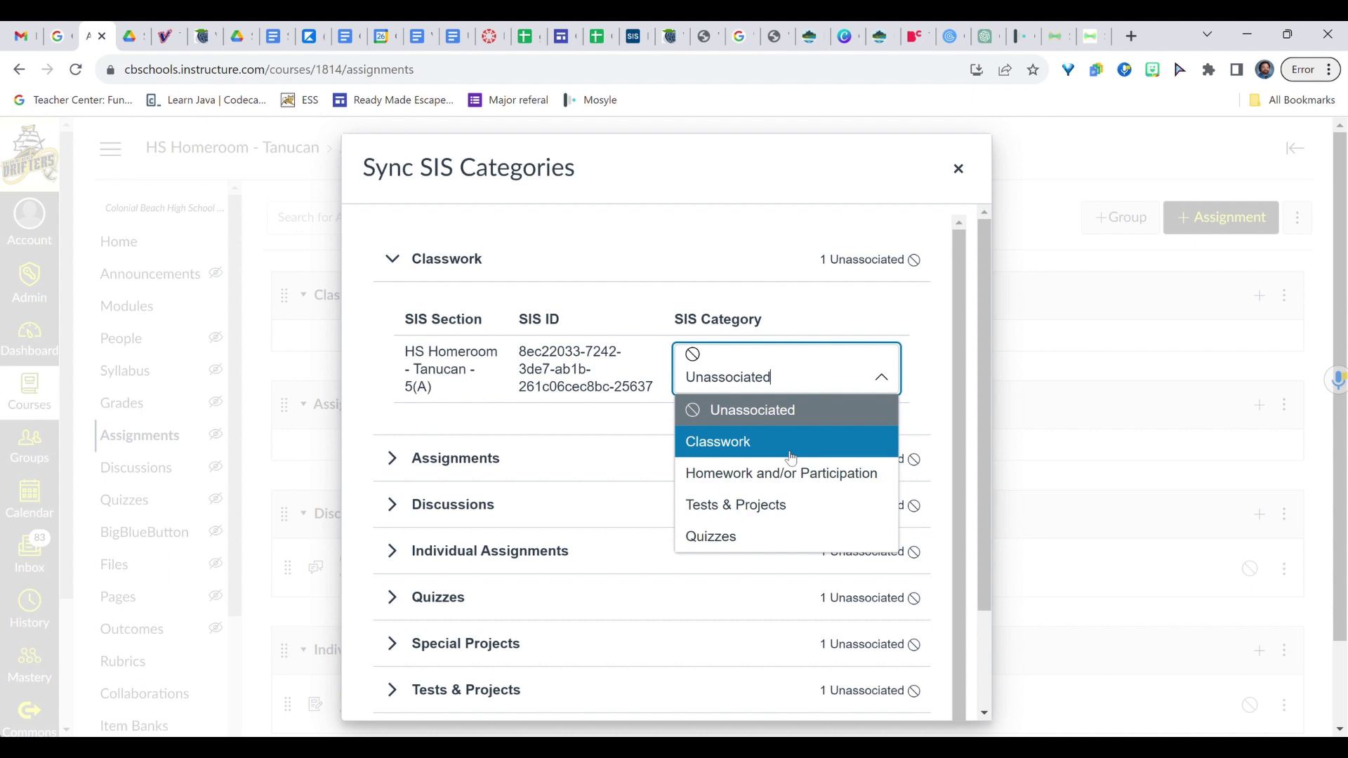
click(725, 447)
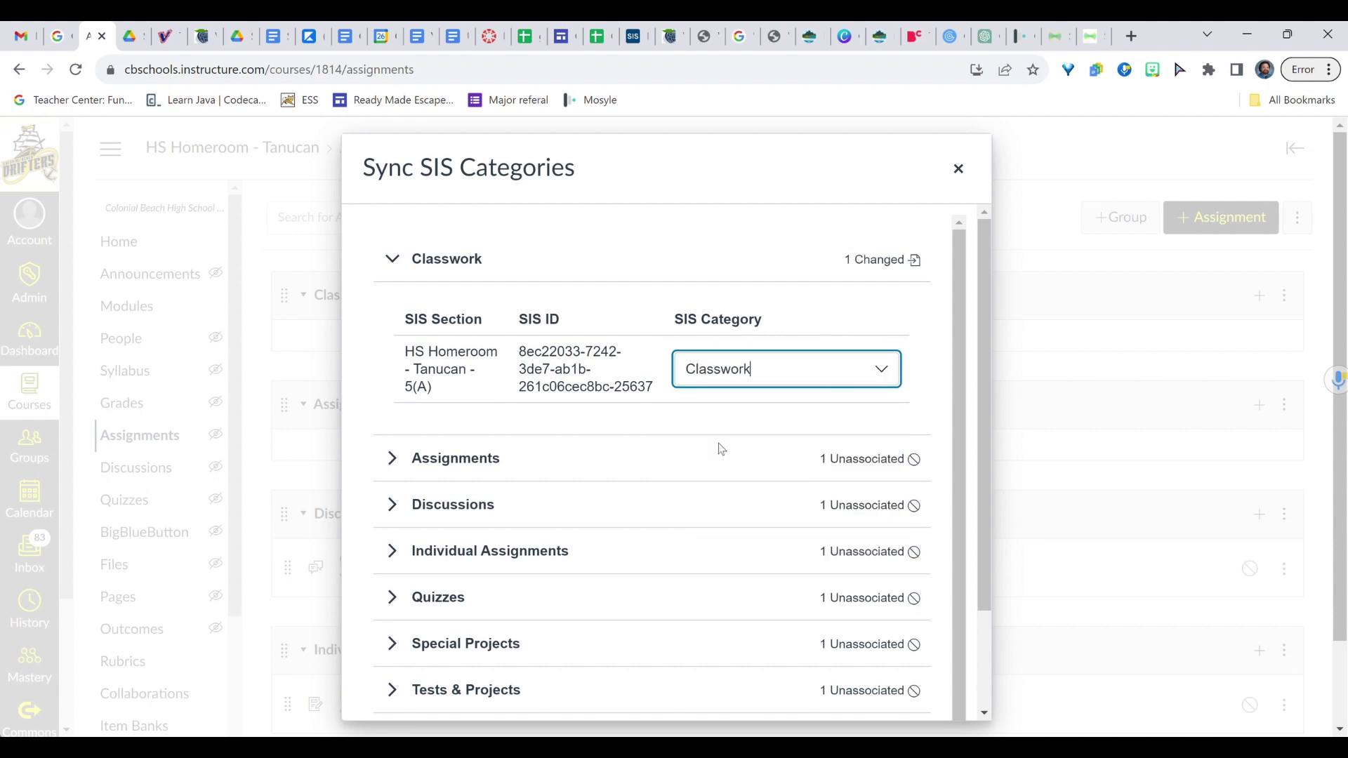
scroll(674, 513, down, 1)
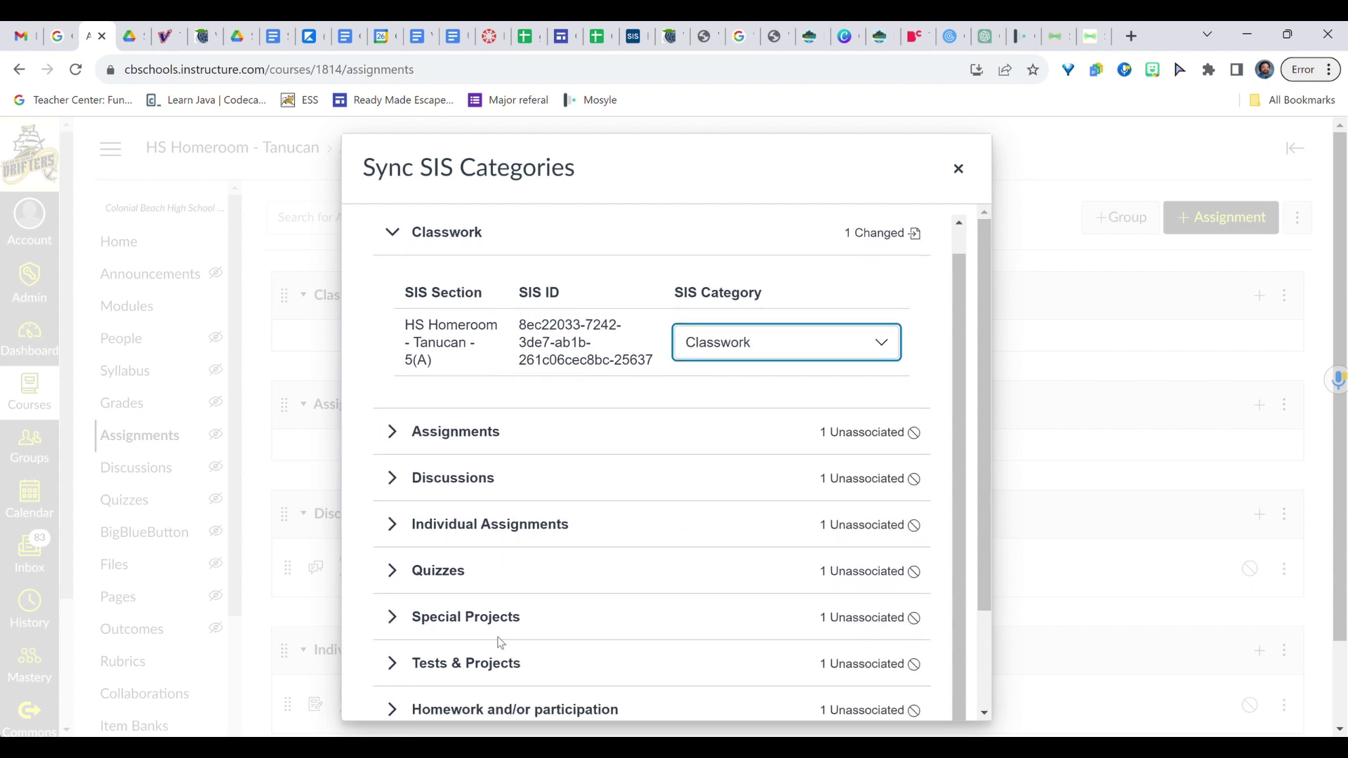
click(399, 676)
scroll(617, 659, down, 2)
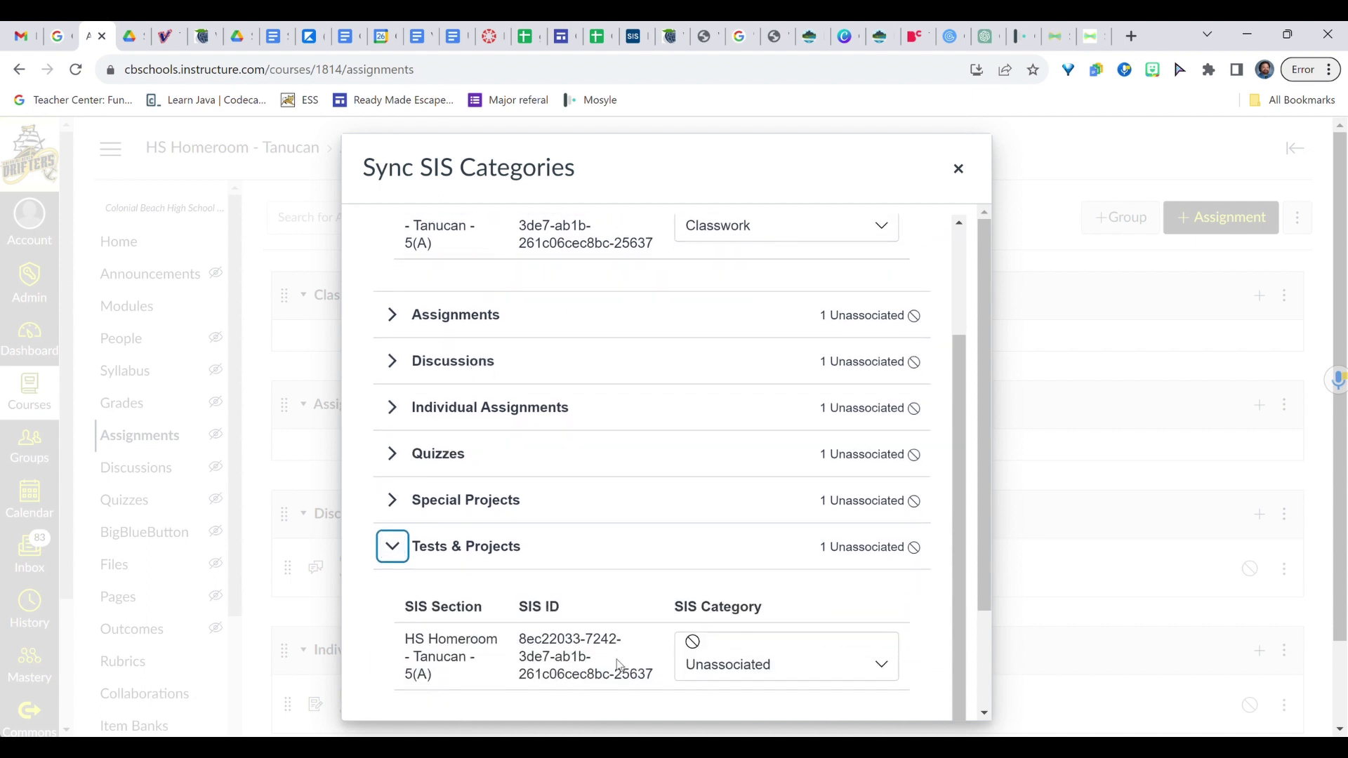
click(746, 646)
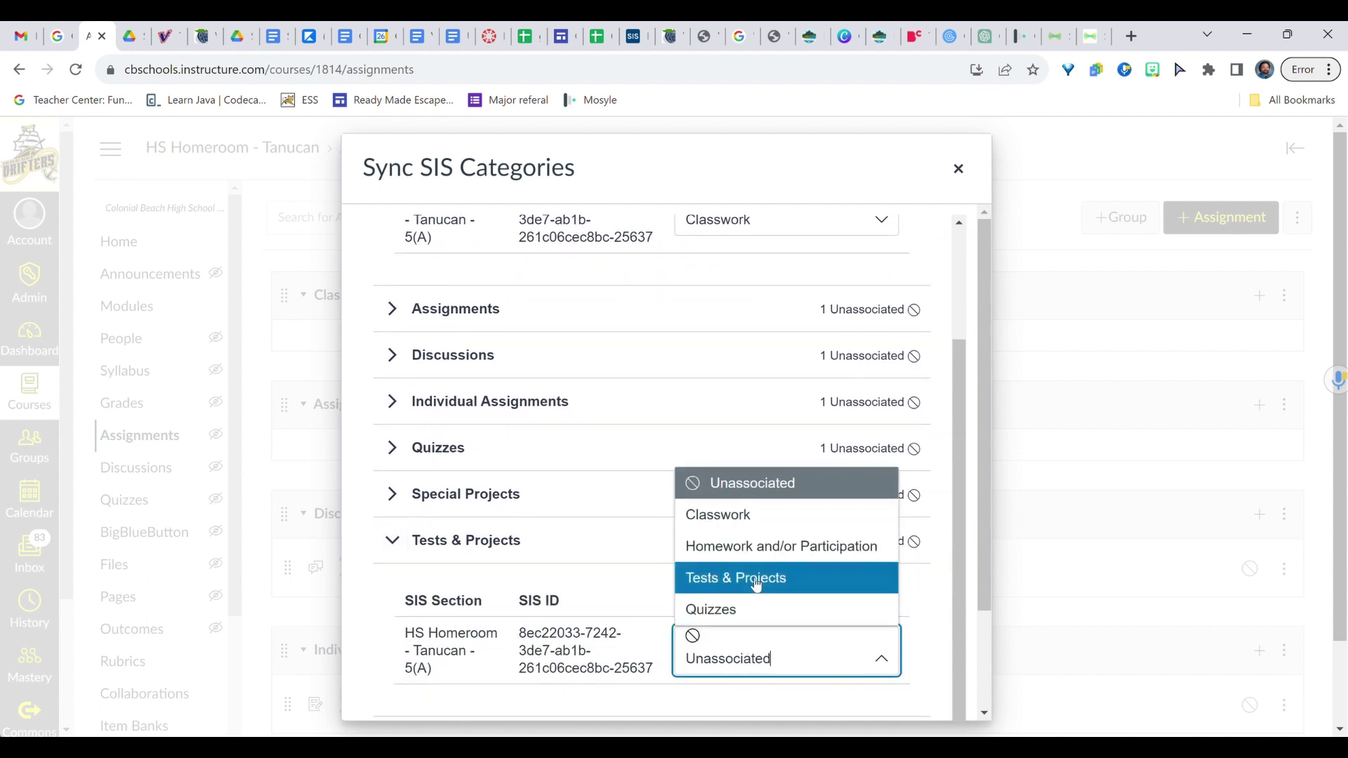
click(753, 583)
- Map Quizzes and Homework and/or participation to their matching SIS categories
scroll(446, 578, down, 1)
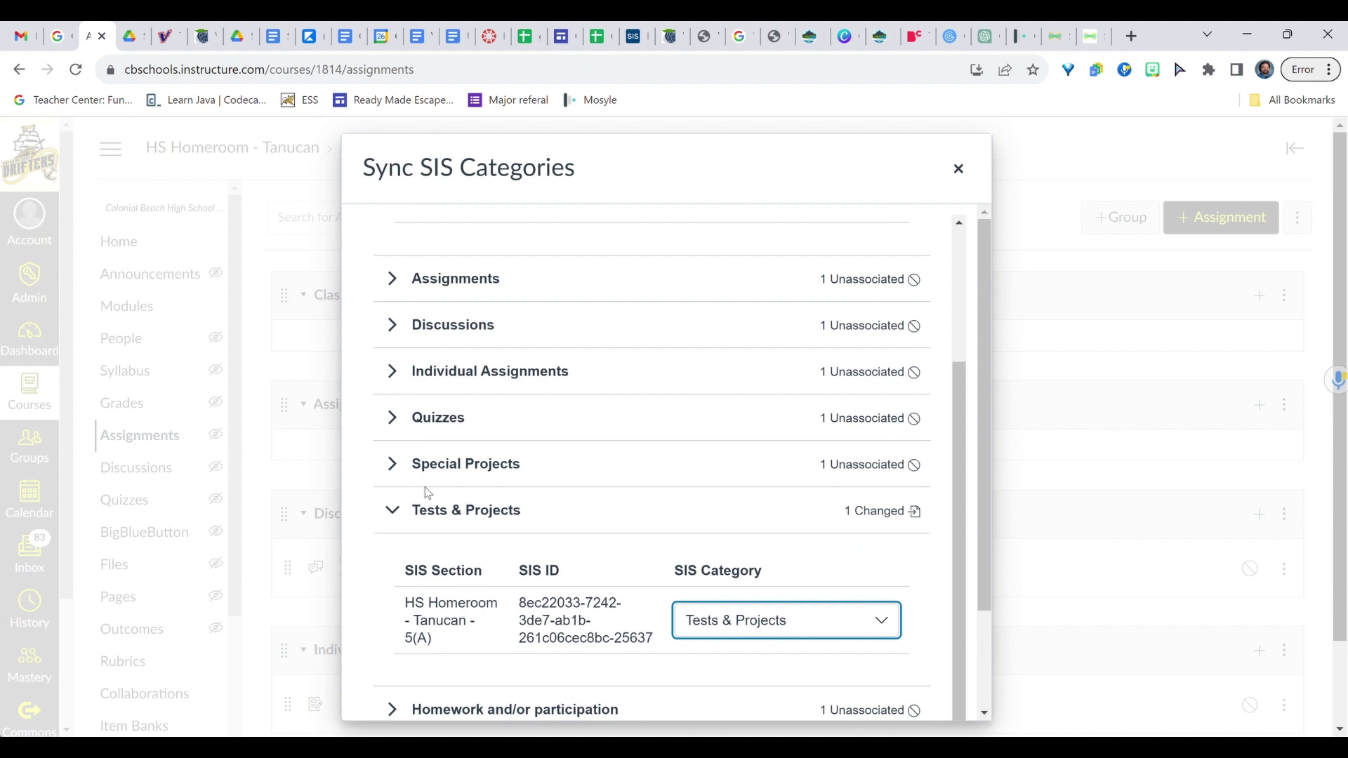
click(403, 429)
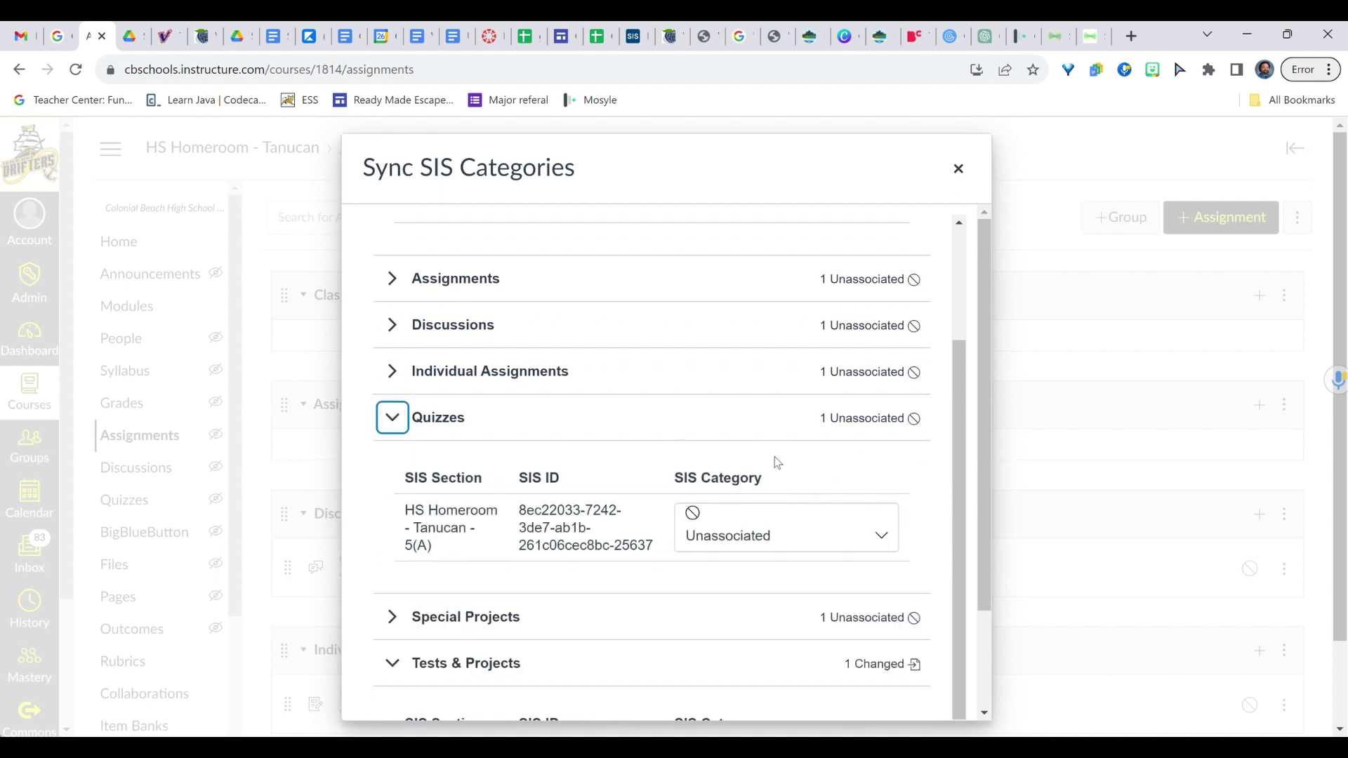
click(851, 530)
click(741, 695)
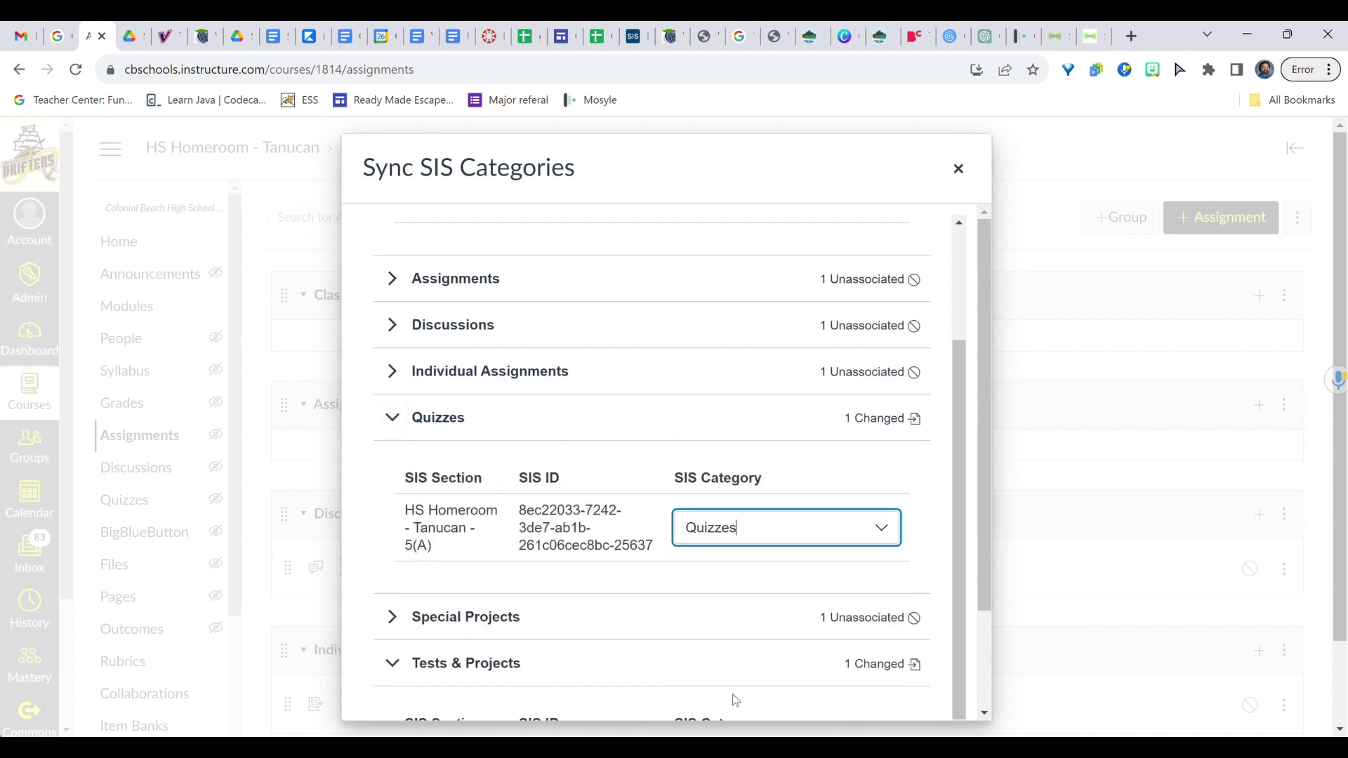
scroll(565, 559, down, 2)
click(392, 709)
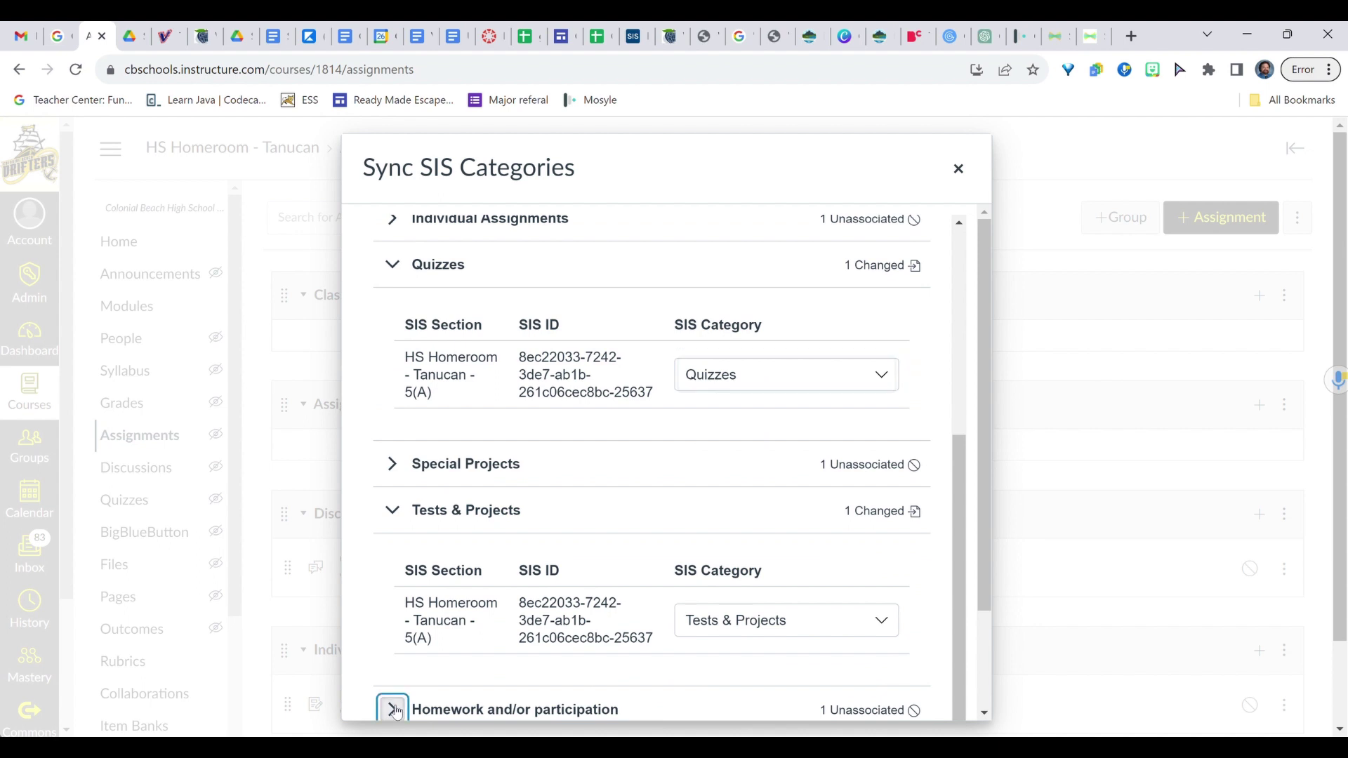
scroll(626, 626, down, 3)
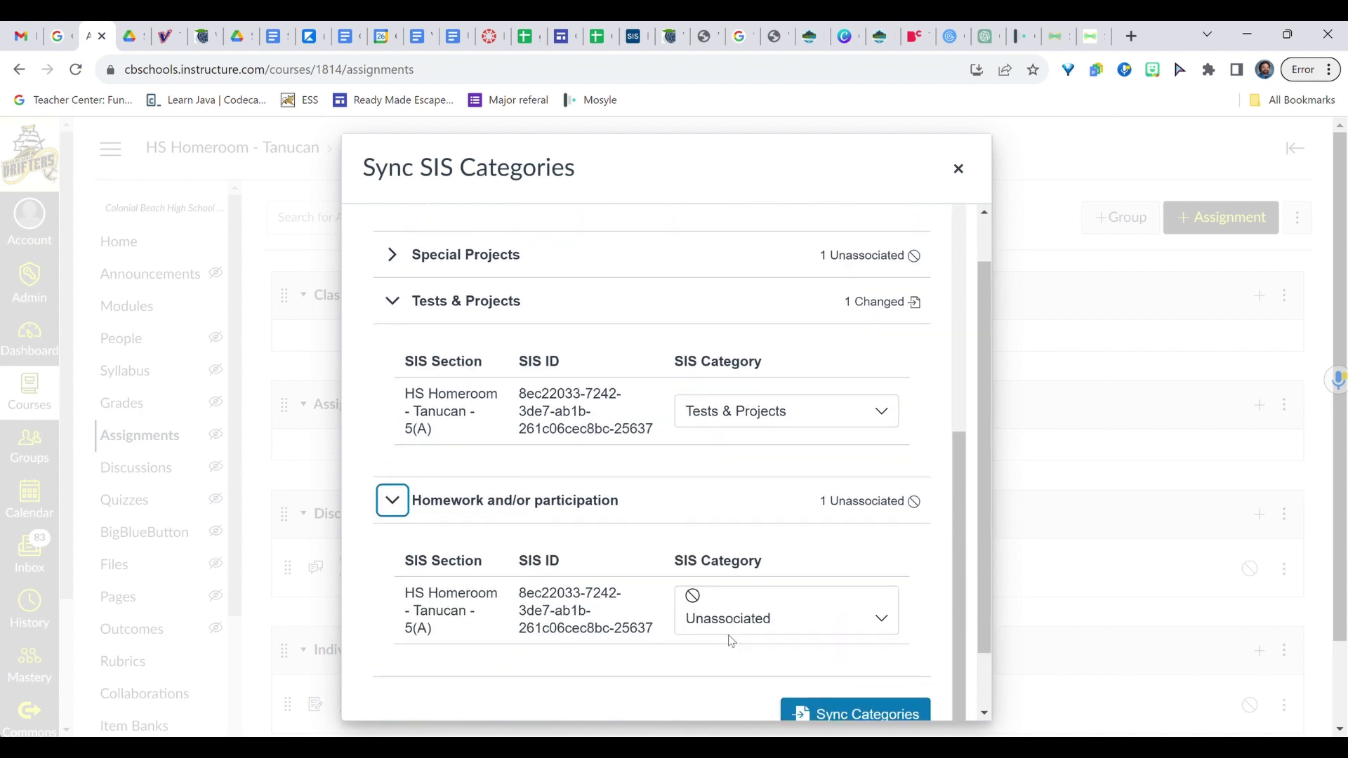
click(819, 627)
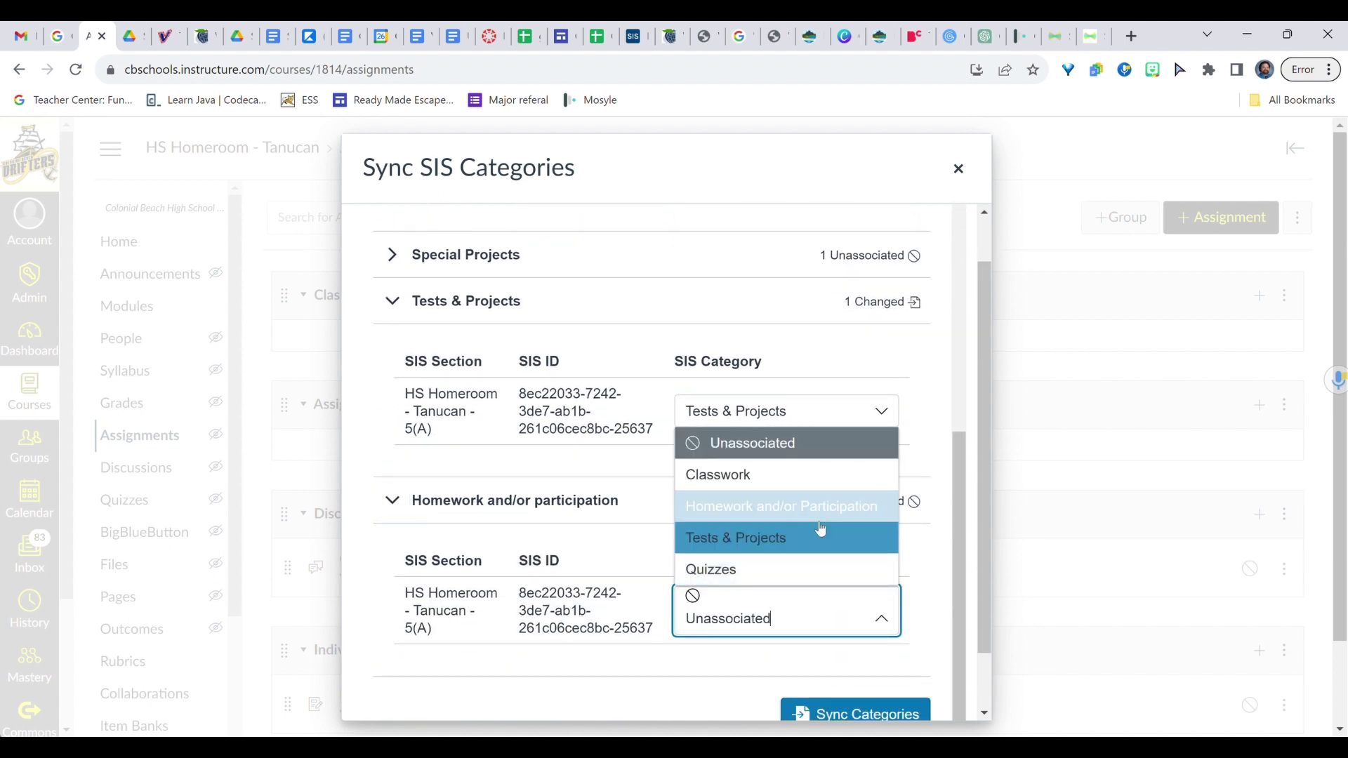
click(844, 509)
scroll(829, 583, down, 1)
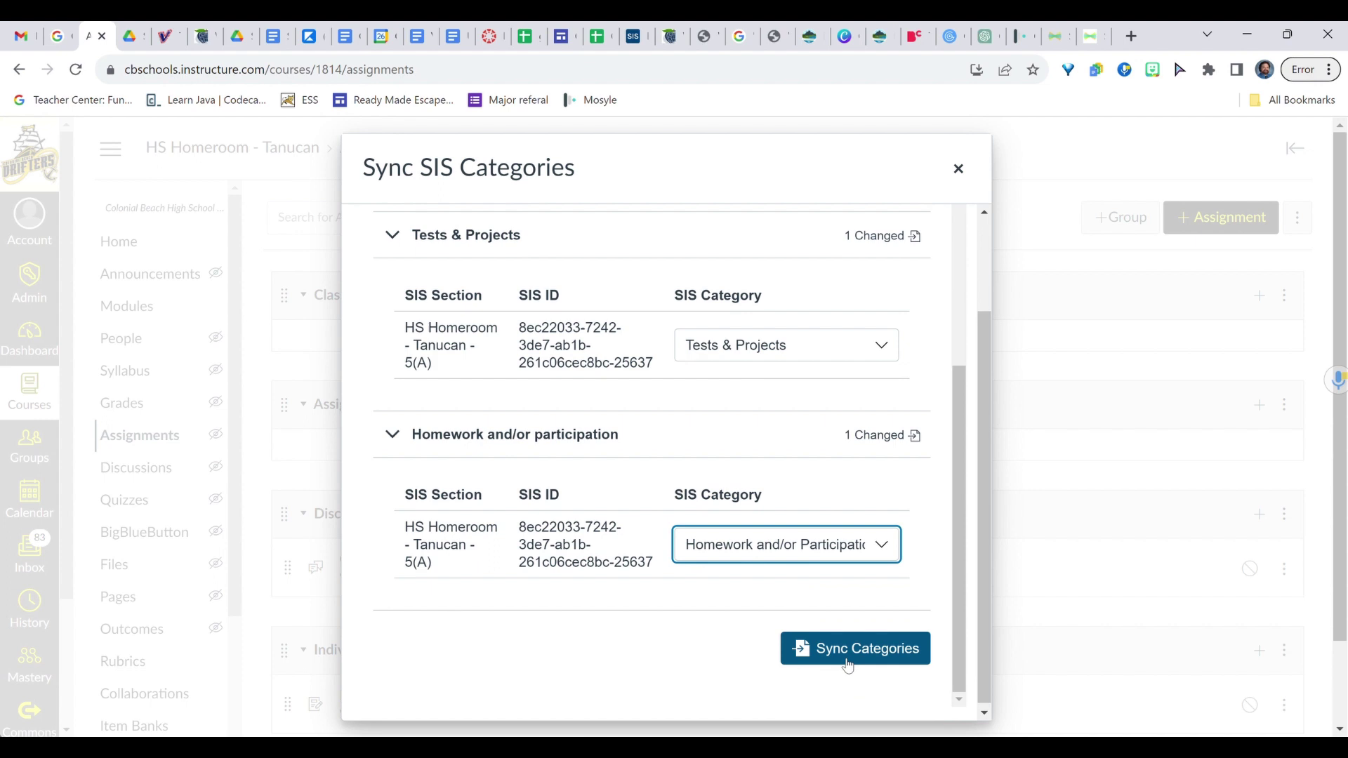
- Sync the category mappings and check Classwork, Quizzes, Tests & Projects and Homework read Synchronized
click(851, 646)
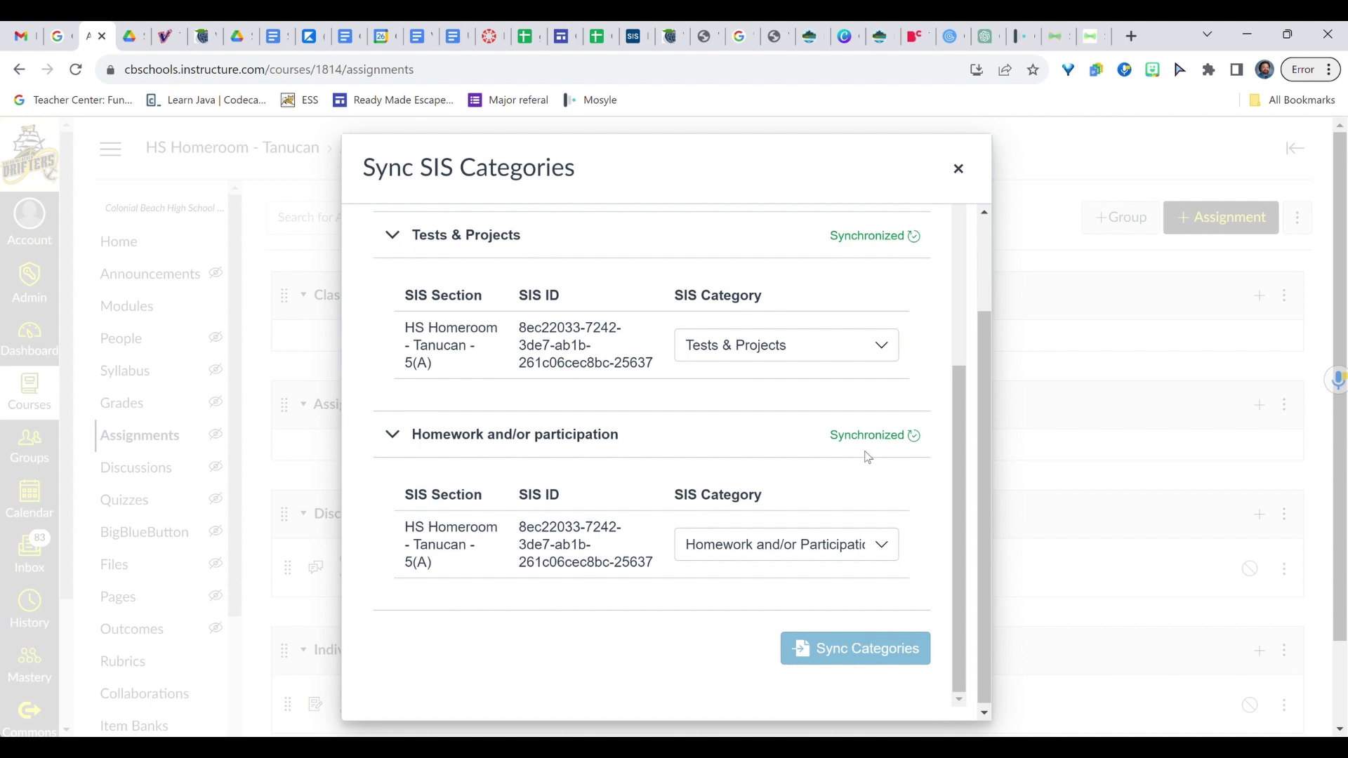
scroll(878, 316, up, 2)
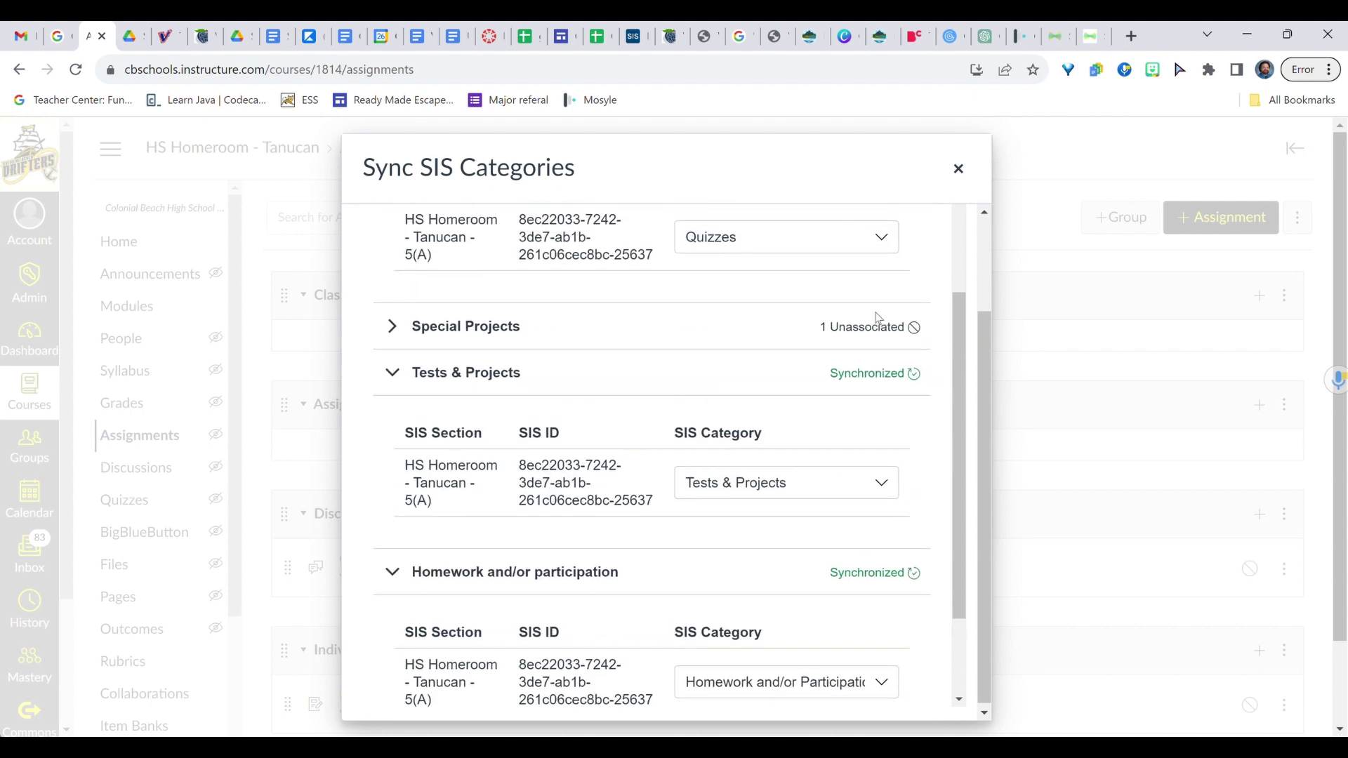
scroll(913, 393, up, 3)
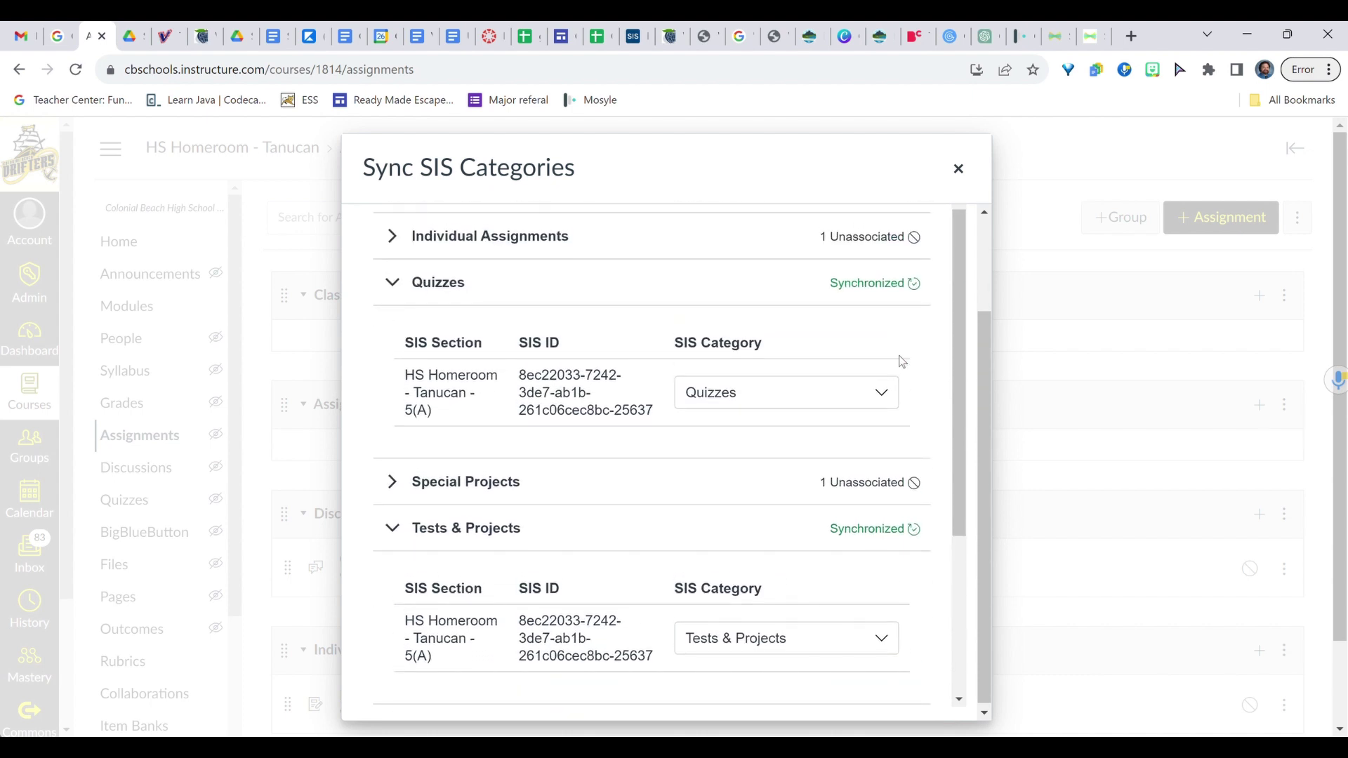
scroll(850, 323, up, 4)
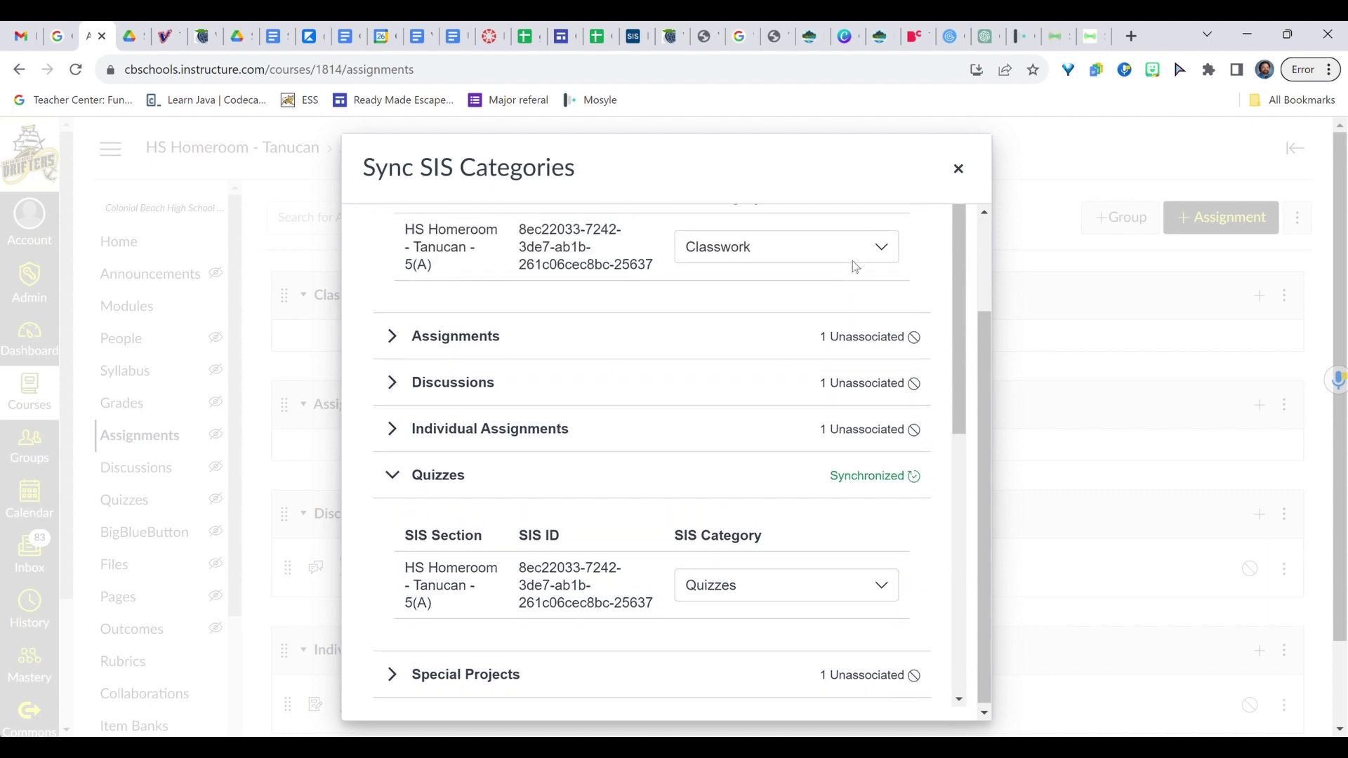
scroll(855, 267, up, 1)
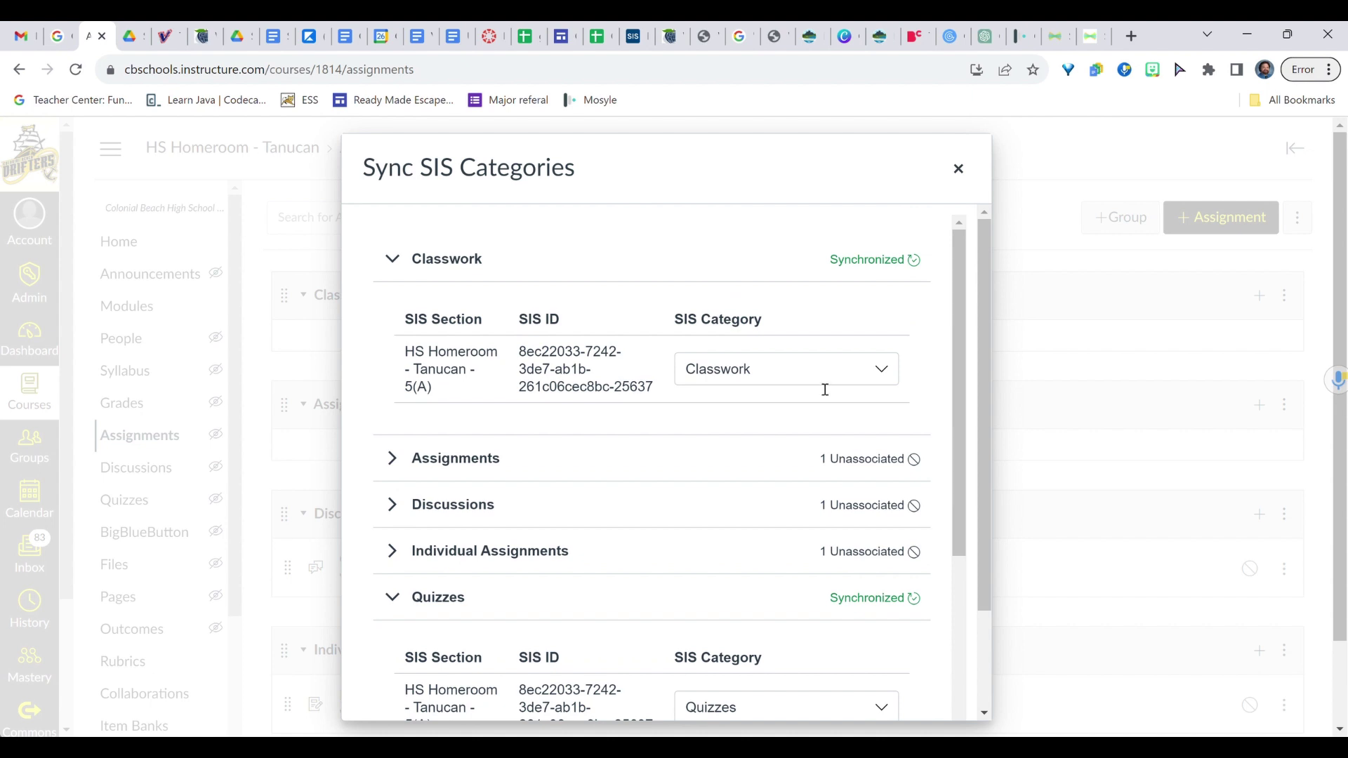
- Close the Sync SIS Categories dialog
click(960, 168)
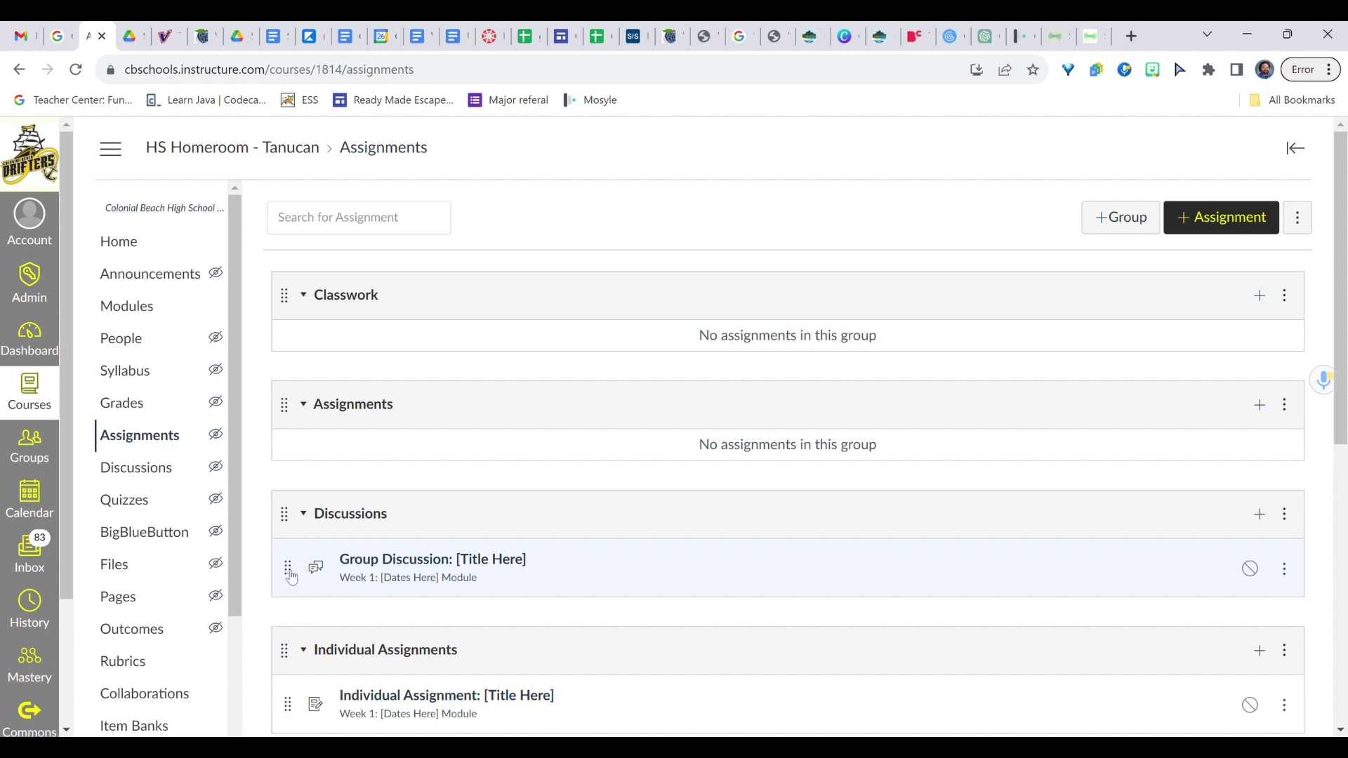
- Move Group Discussion into Classwork, placed at the top of the group
drag(288, 569, 290, 346)
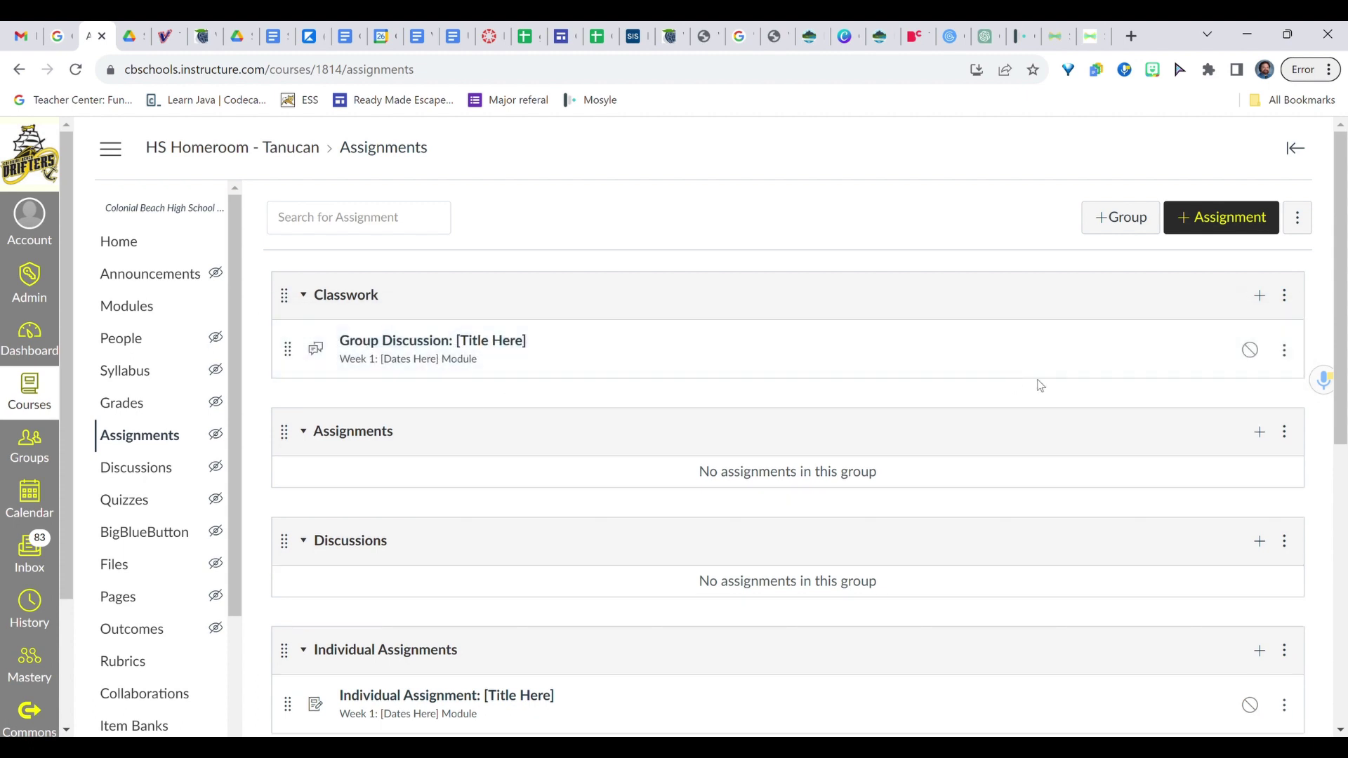
click(1286, 358)
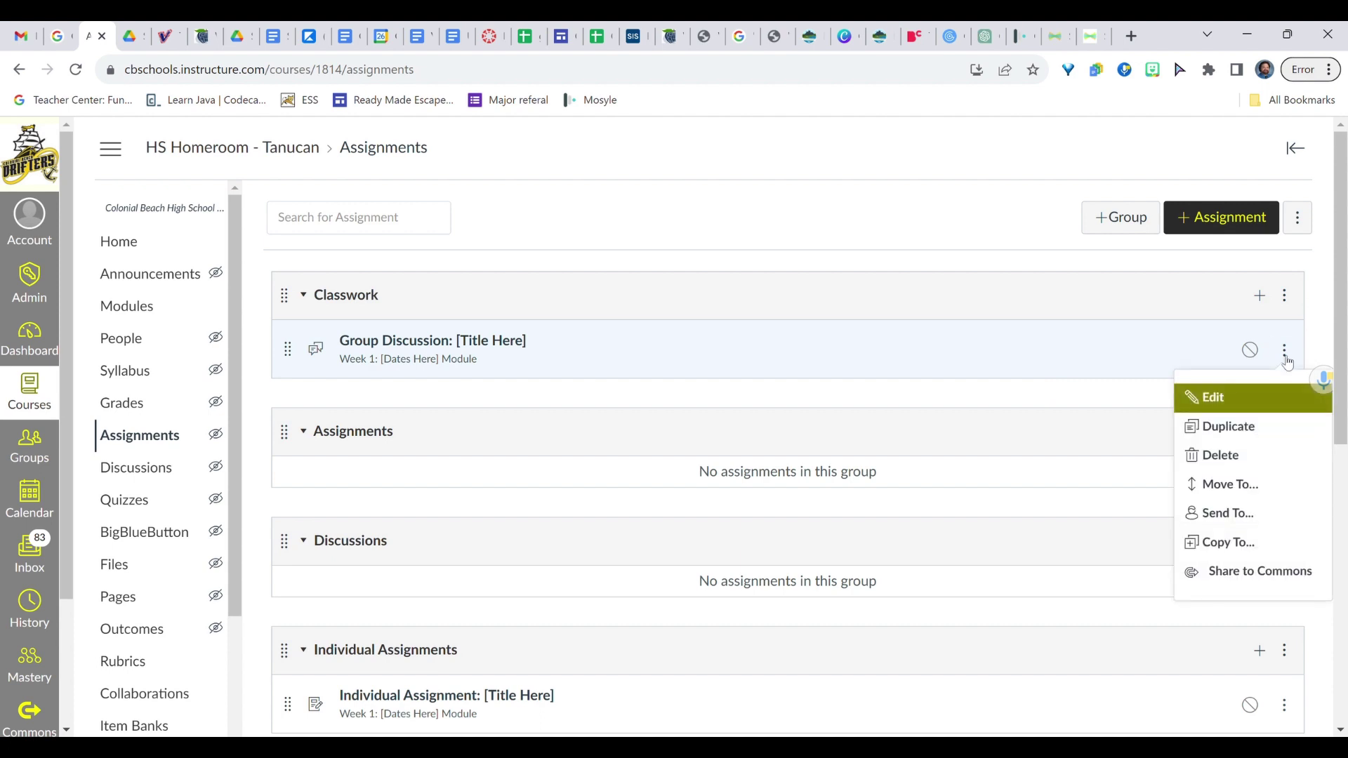
click(1229, 485)
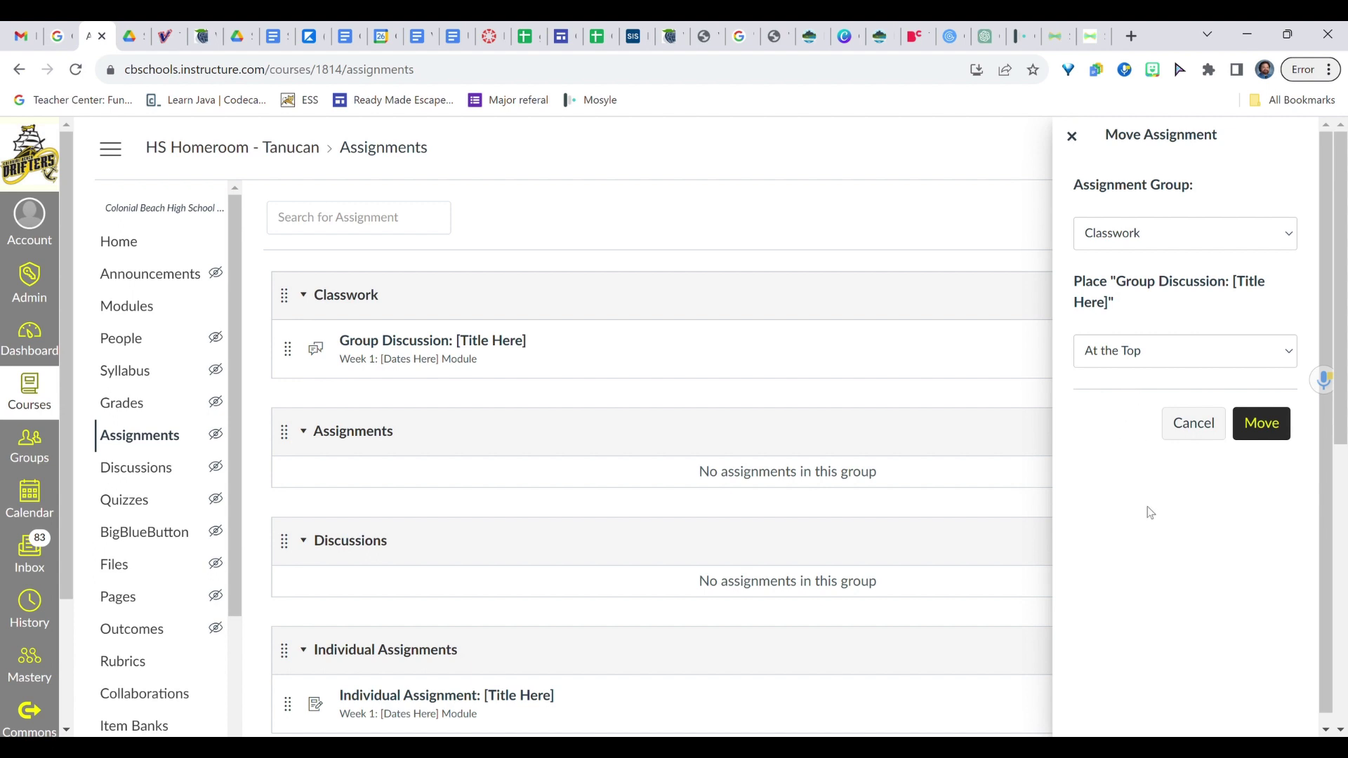
click(1262, 430)
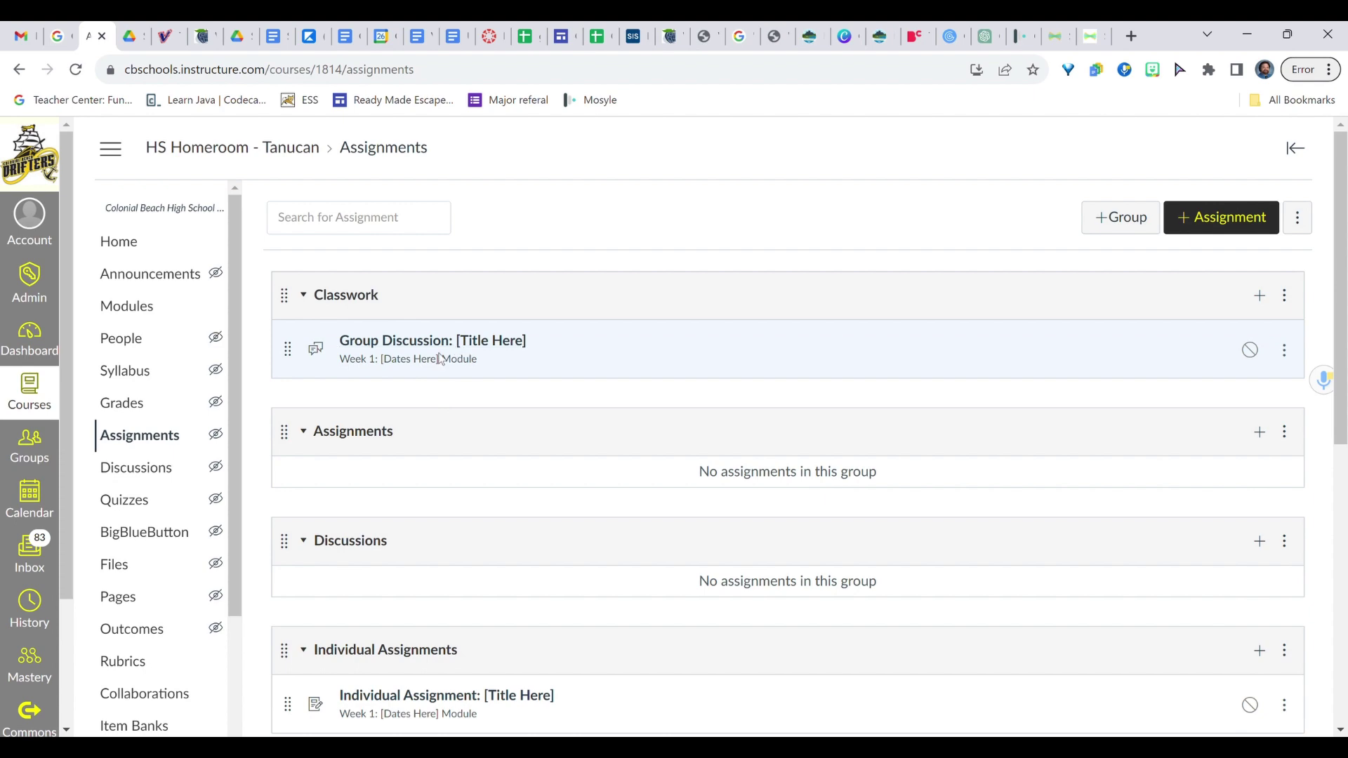
- Open the Group Discussion topic and bring up its edit page
click(416, 342)
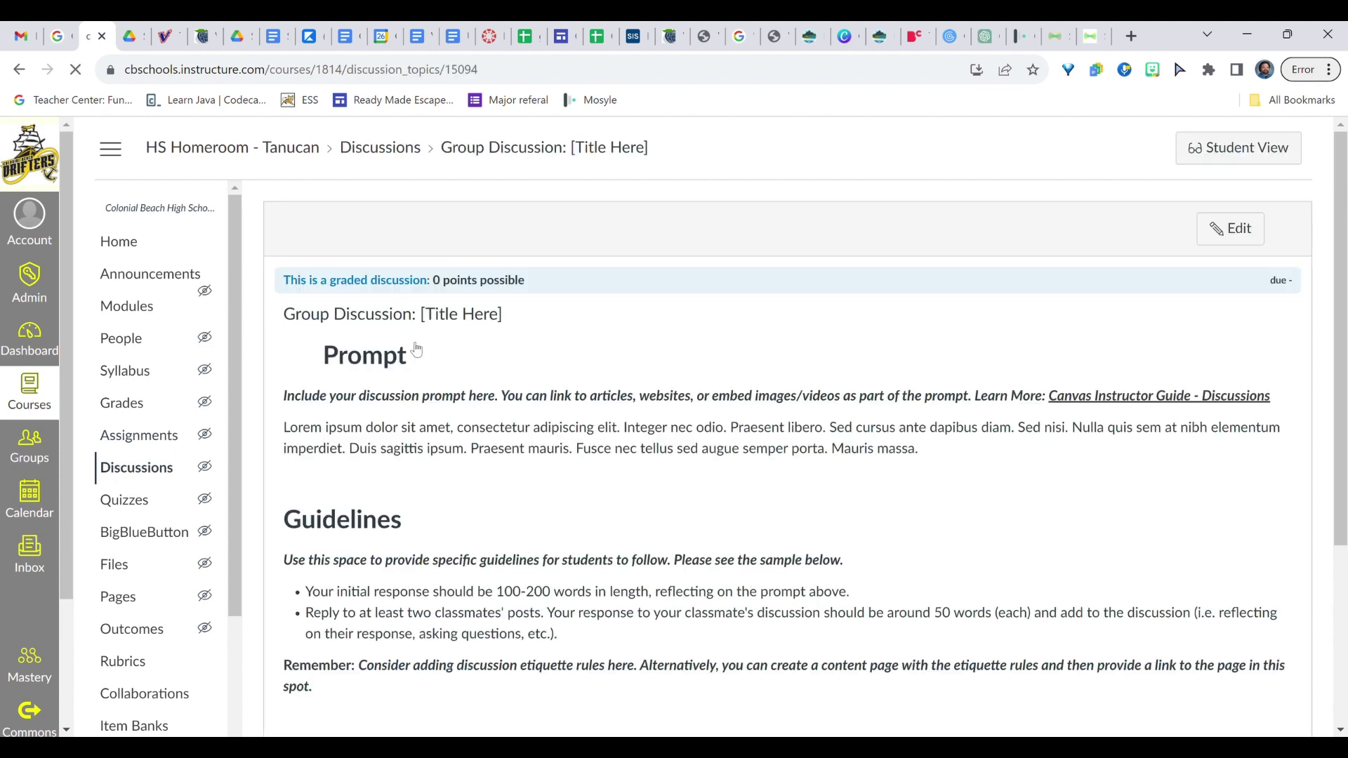
scroll(651, 491, down, 5)
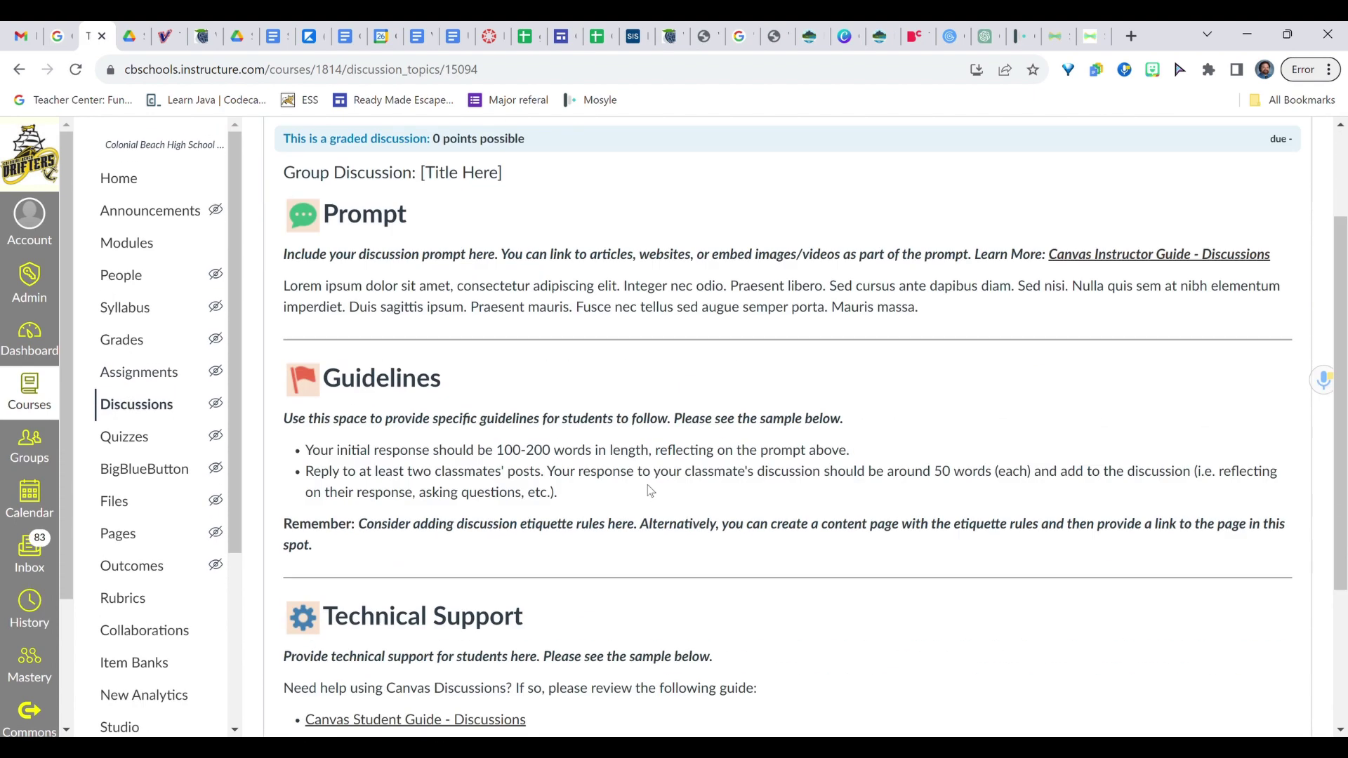
scroll(651, 491, up, 5)
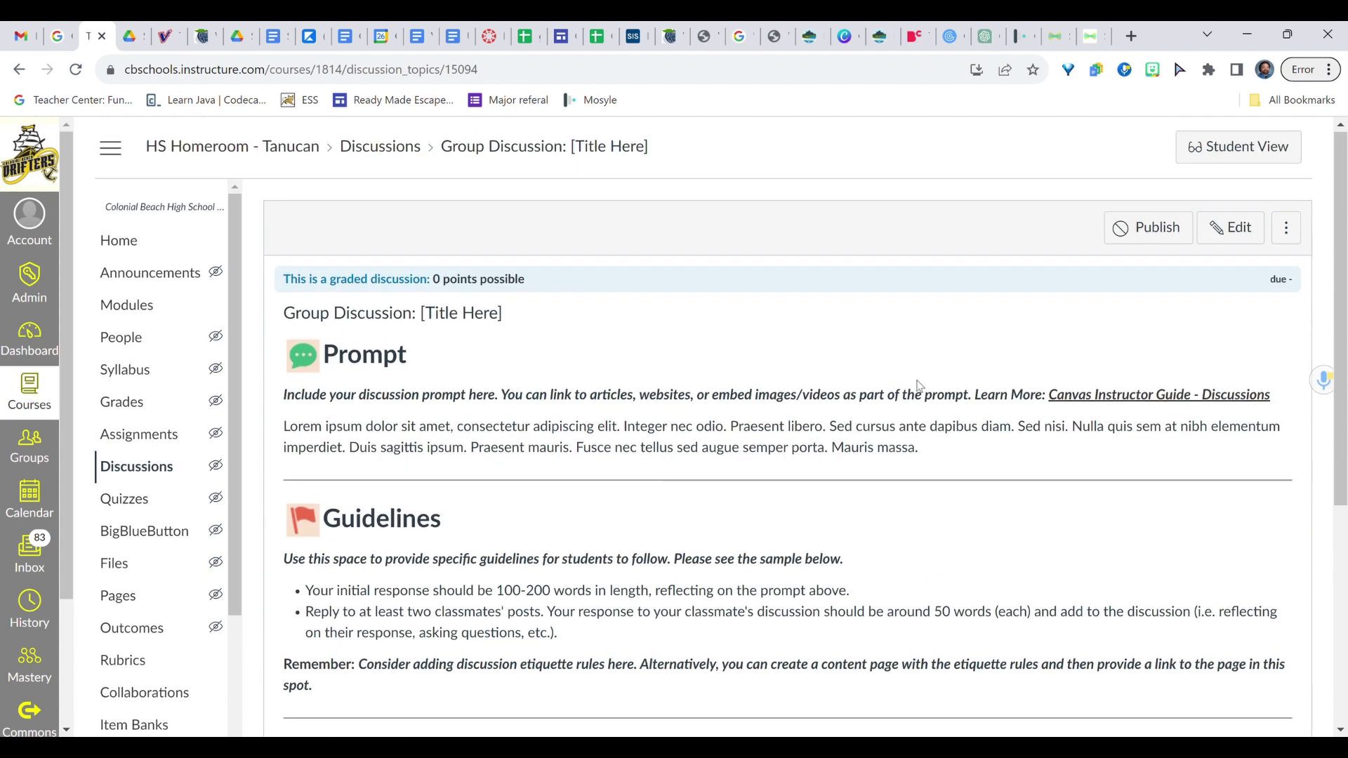
click(1234, 232)
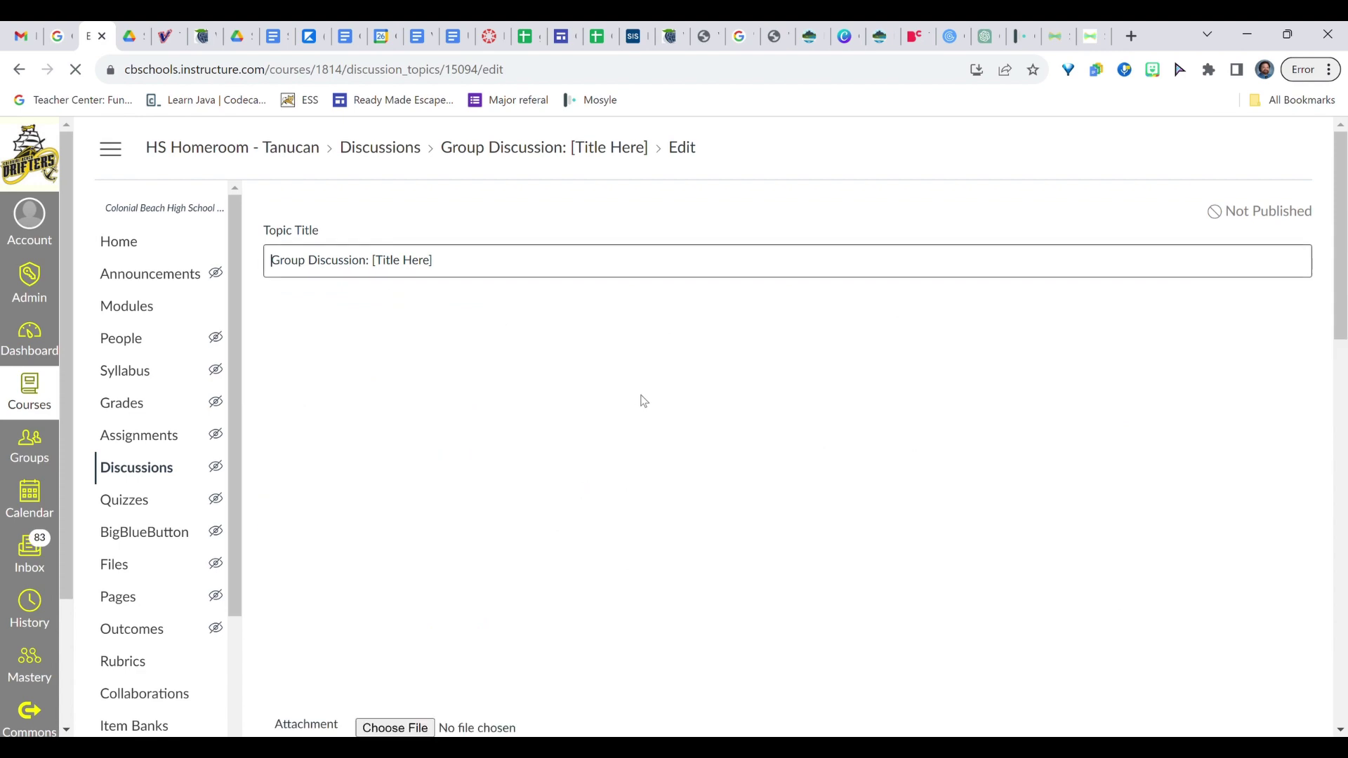
- Set the discussion's due date to Sep 29
scroll(500, 464, down, 3)
scroll(500, 463, down, 10)
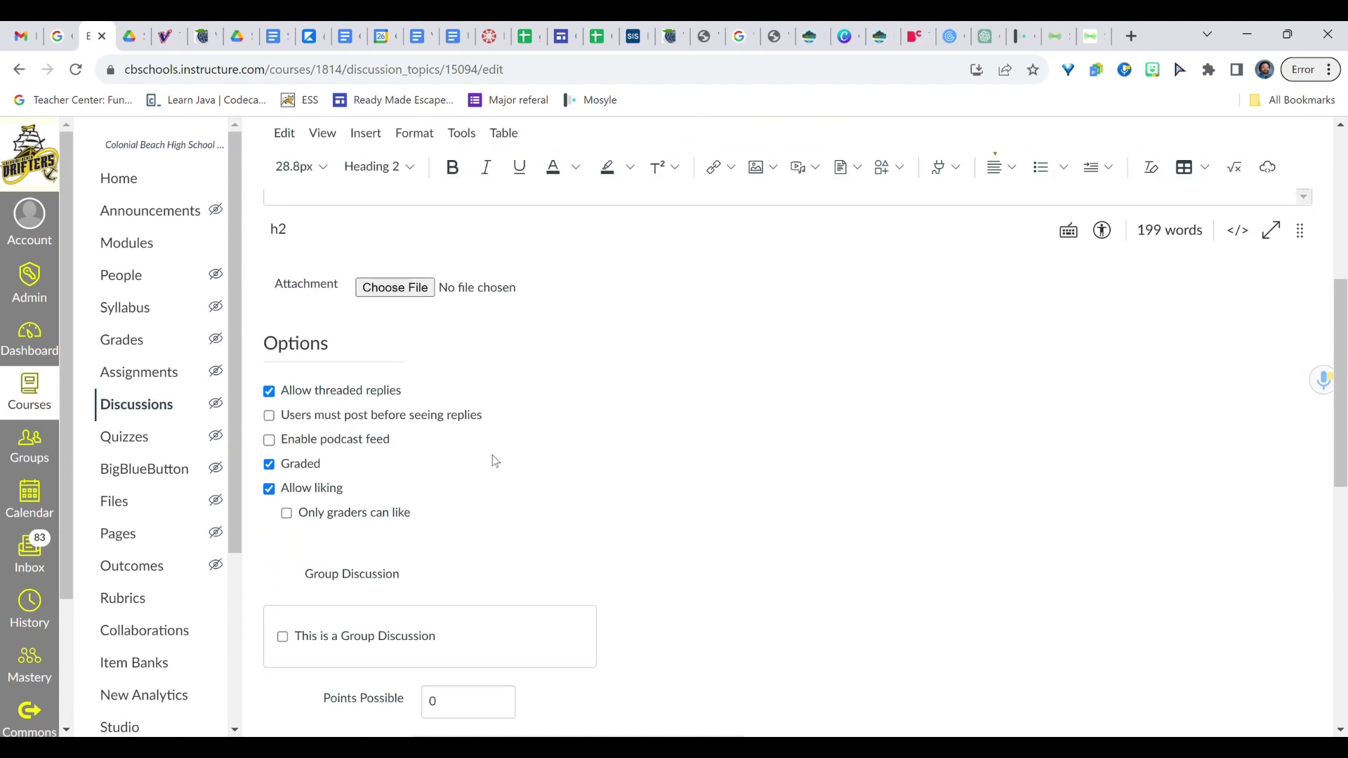
scroll(495, 461, down, 5)
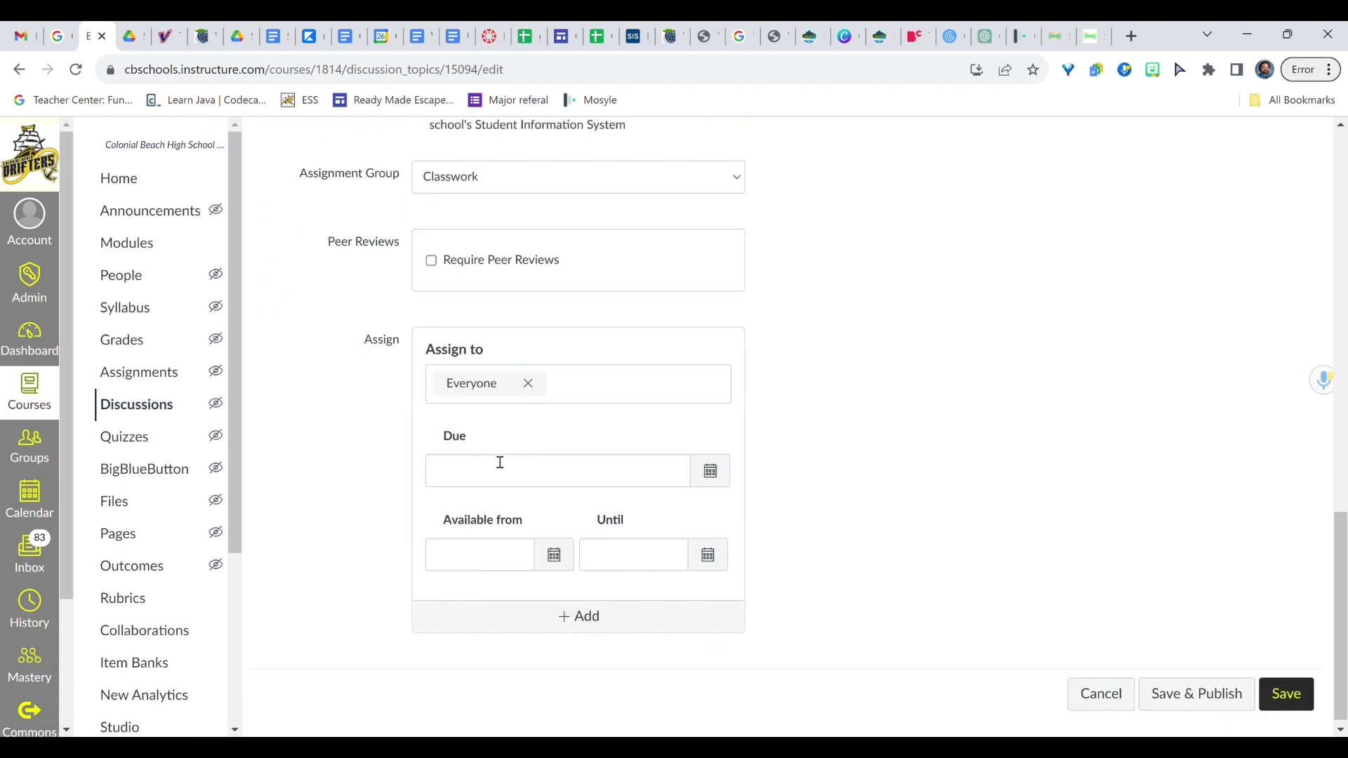
click(711, 464)
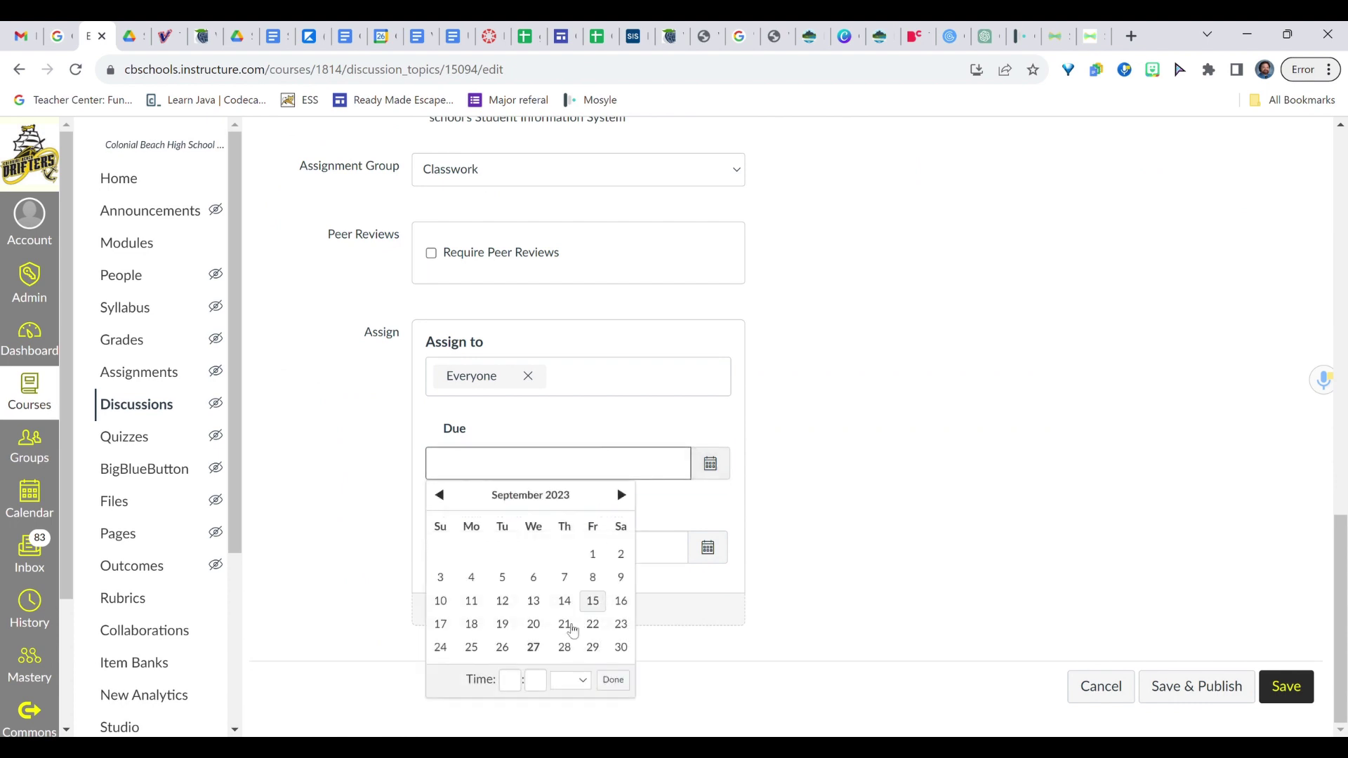
click(595, 649)
click(839, 502)
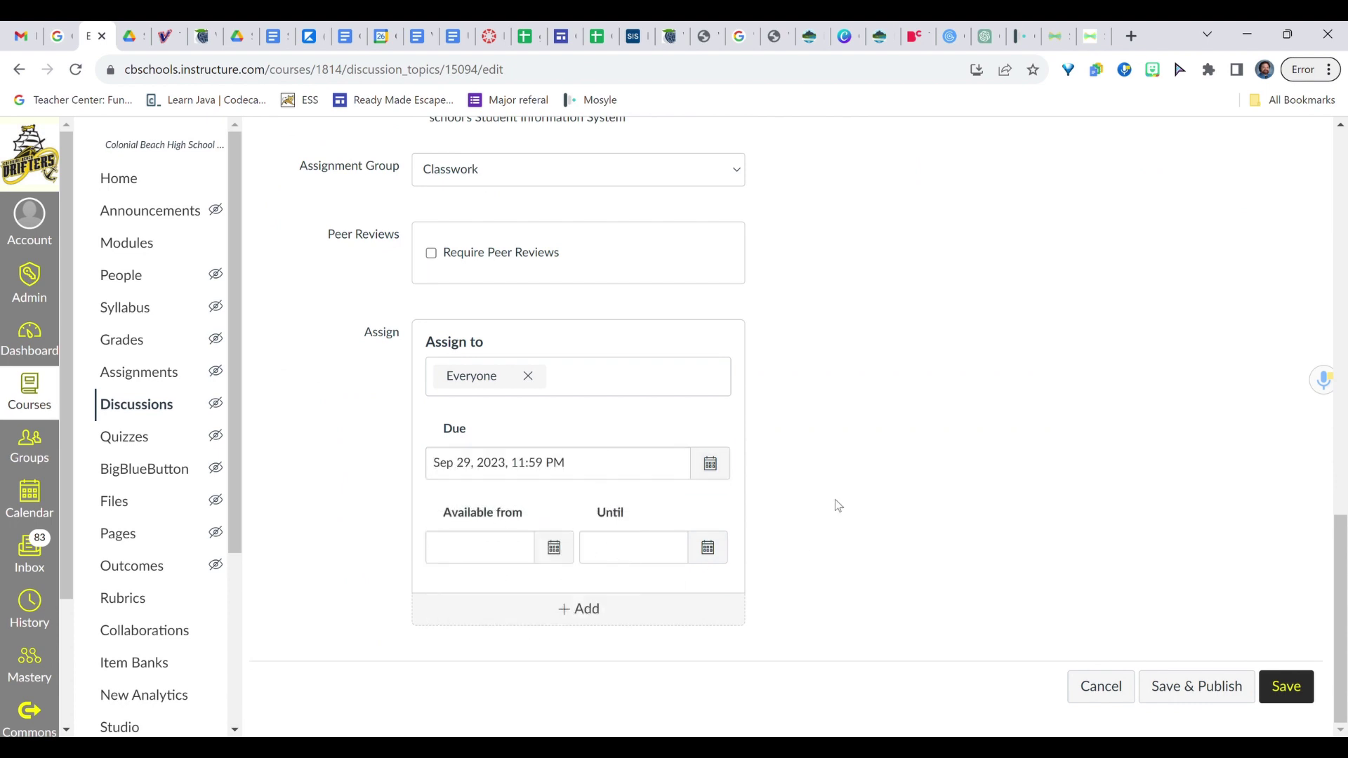
- Enable Sync to PowerSchool and set Points Possible to 10
scroll(347, 419, up, 3)
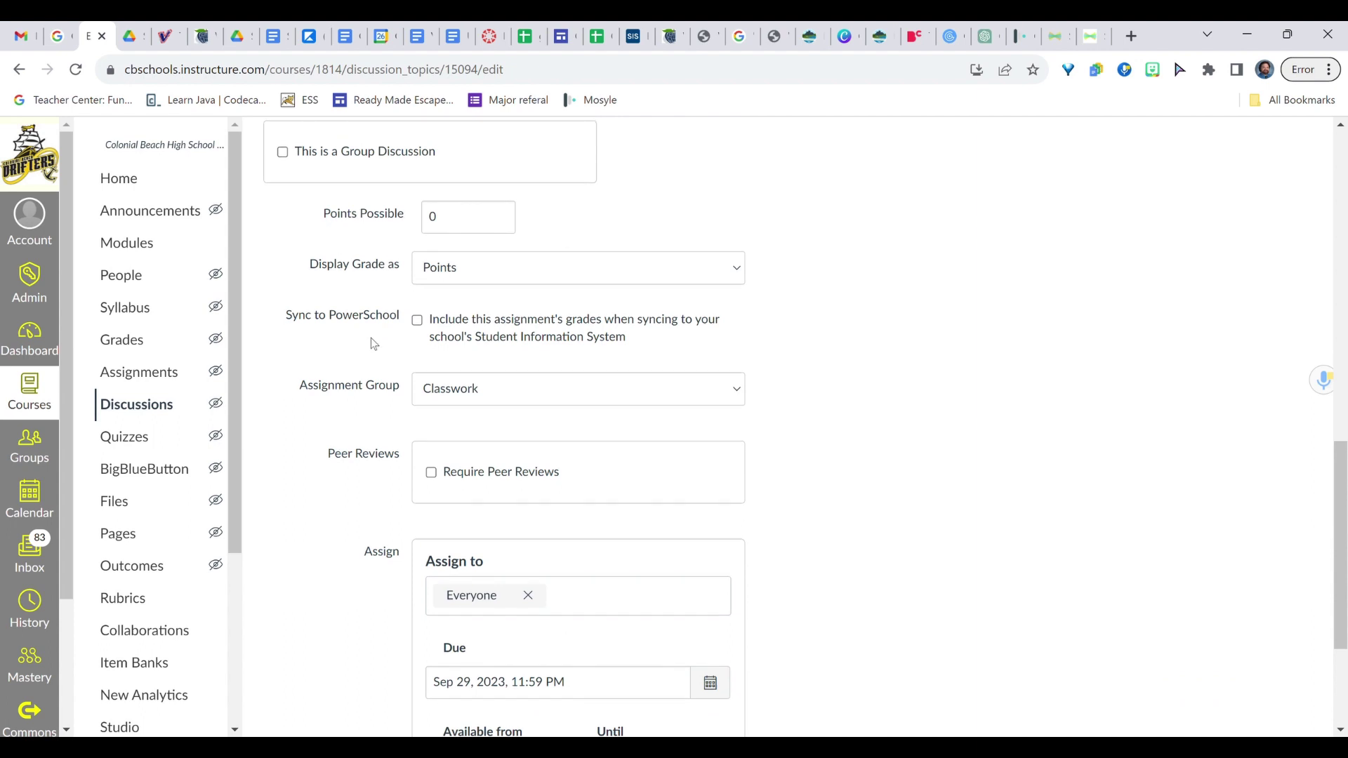
click(417, 321)
scroll(351, 412, up, 2)
double_click(455, 343)
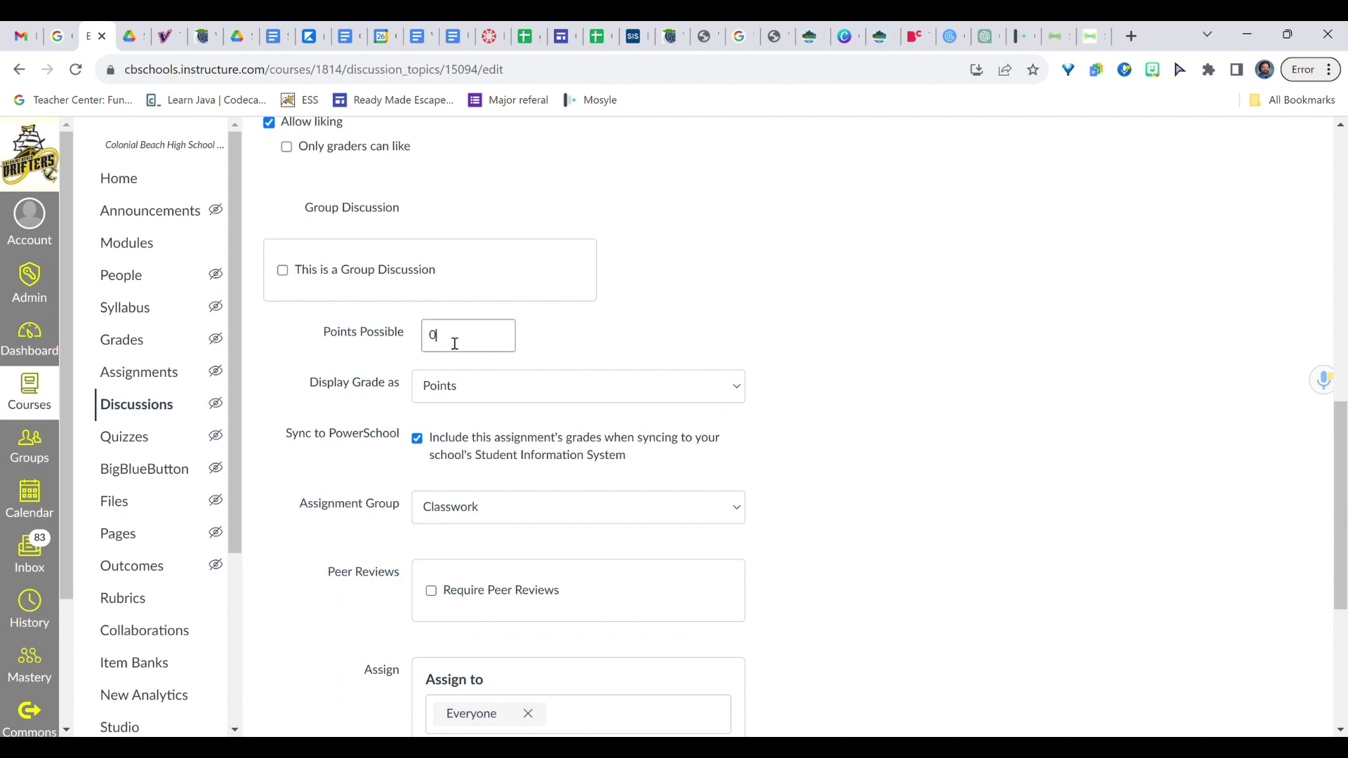
text(10)
click(576, 353)
- Save and publish the Group Discussion
scroll(641, 310, up, 4)
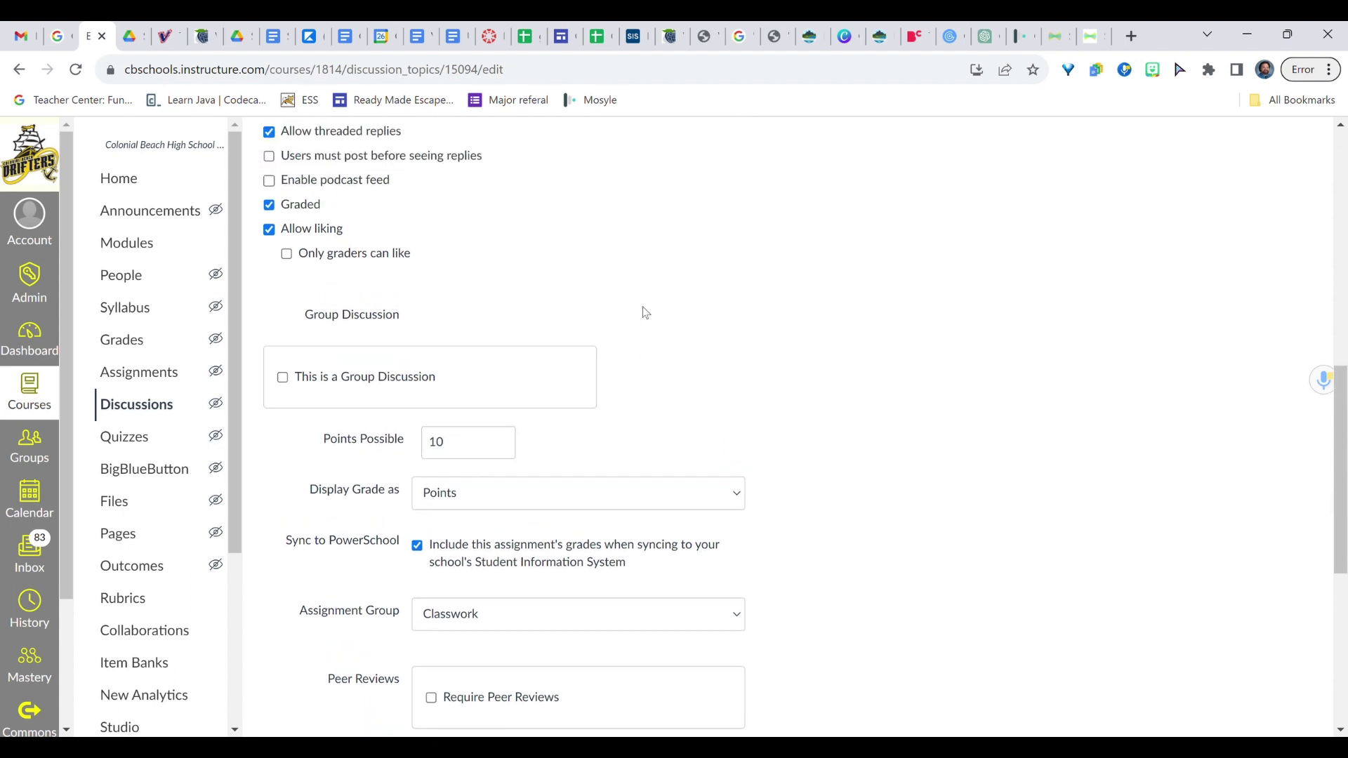
scroll(331, 254, up, 2)
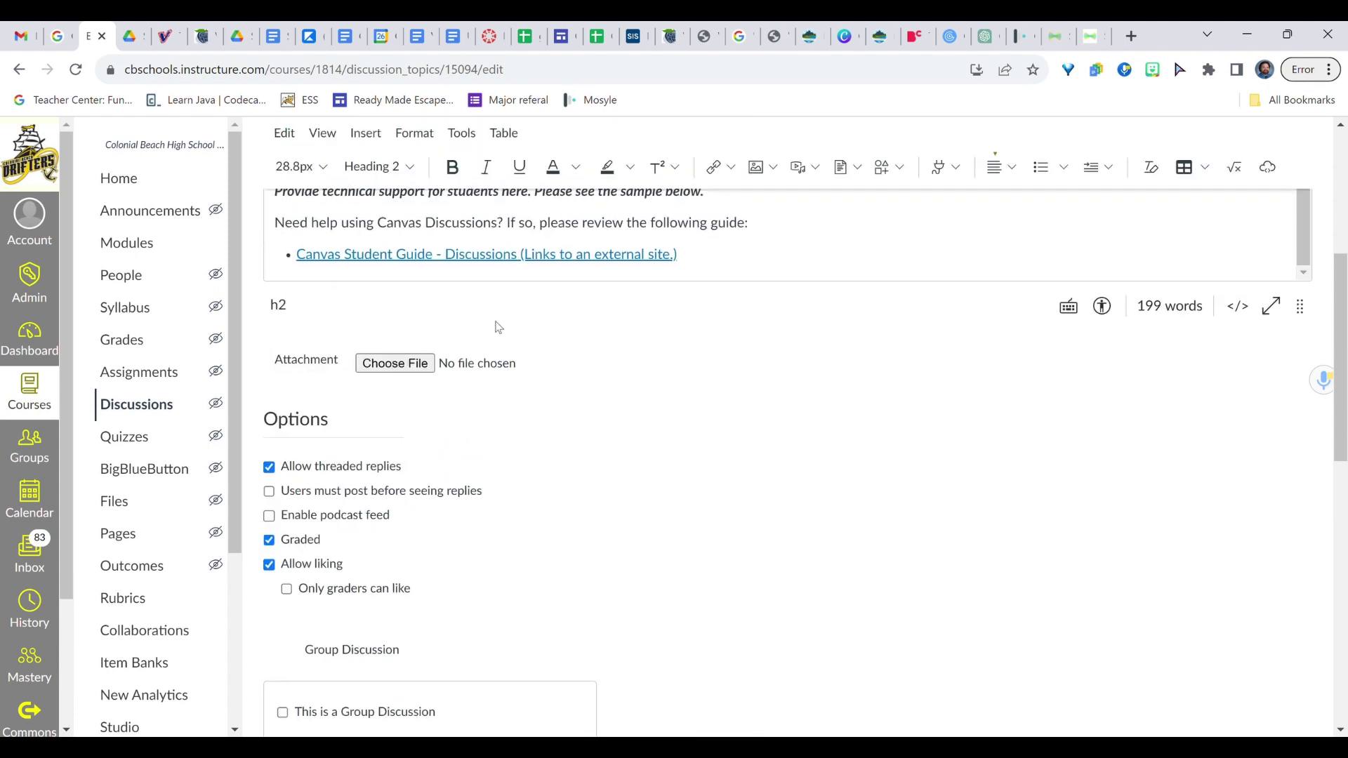
scroll(496, 325, down, 1)
scroll(496, 325, down, 1)
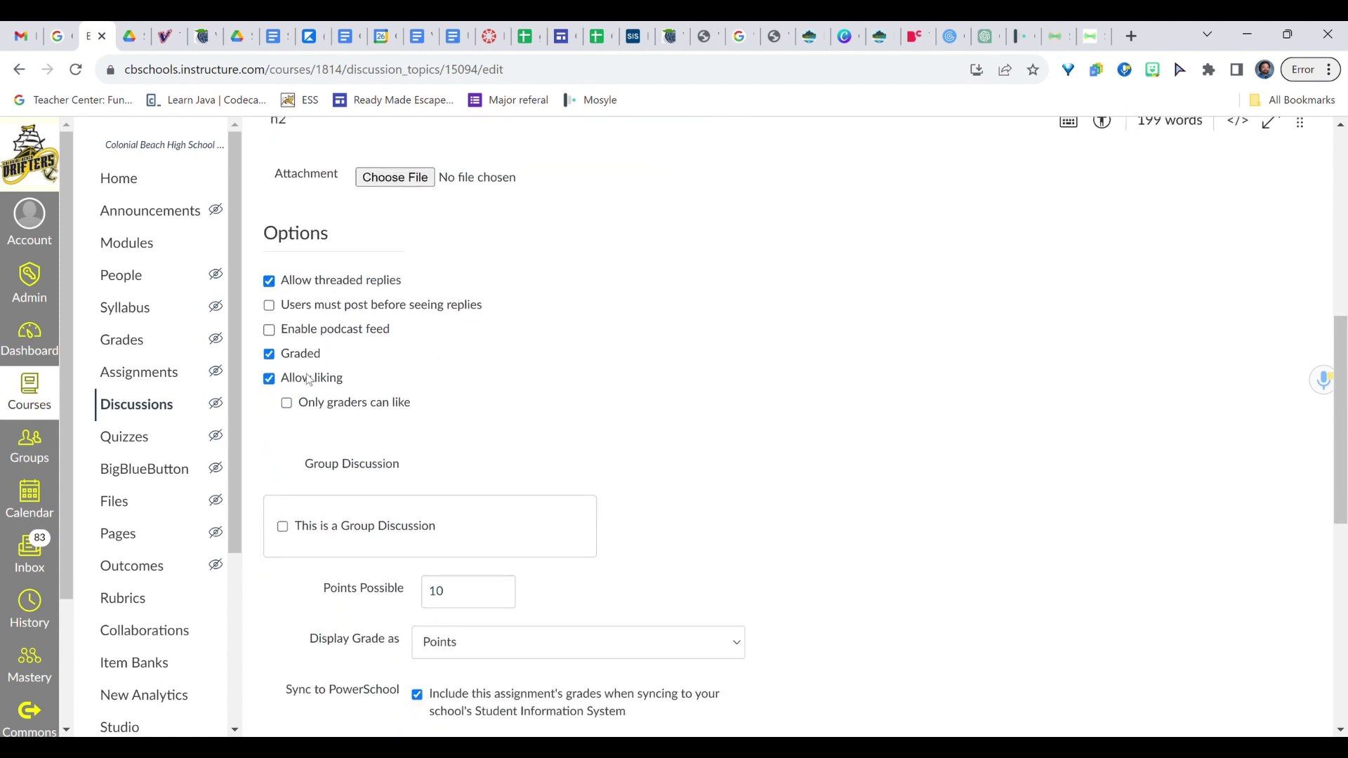
scroll(489, 364, down, 1)
scroll(489, 364, down, 1)
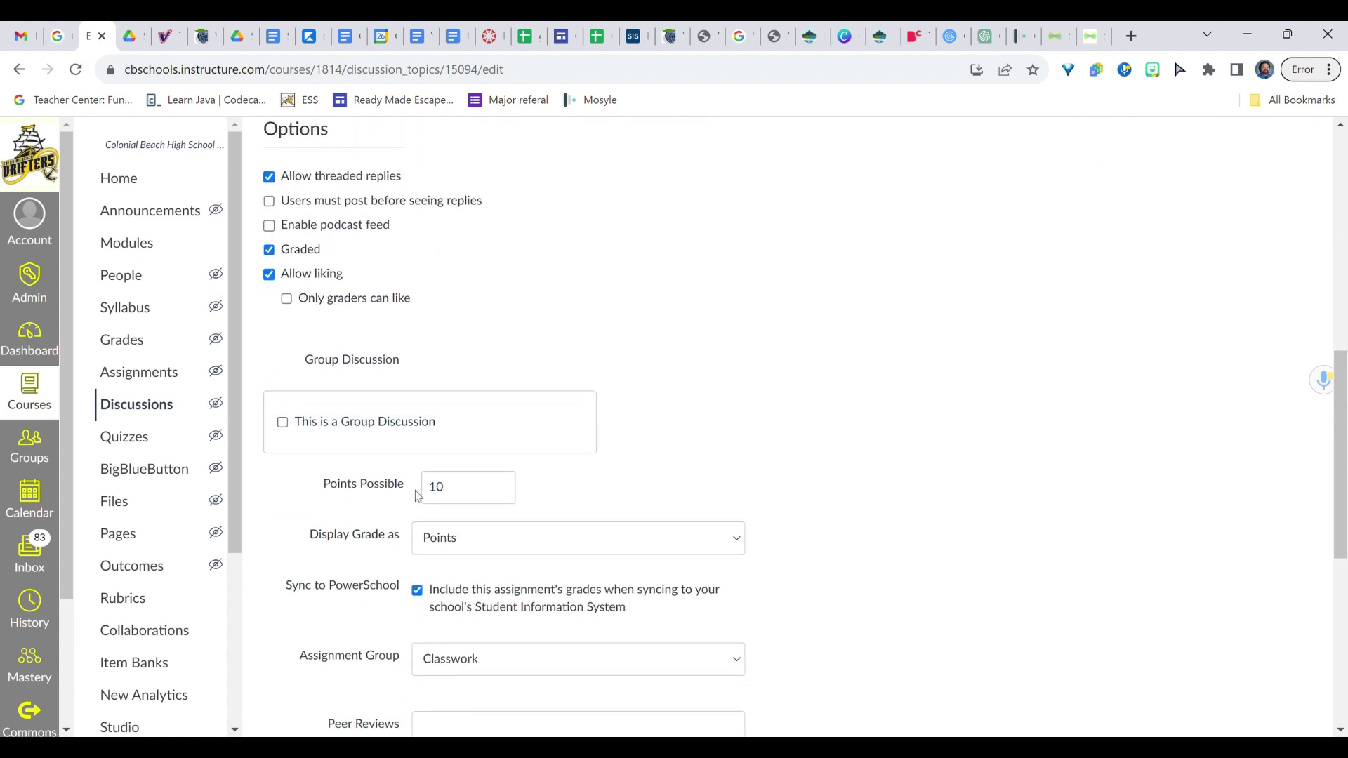
scroll(374, 383, down, 3)
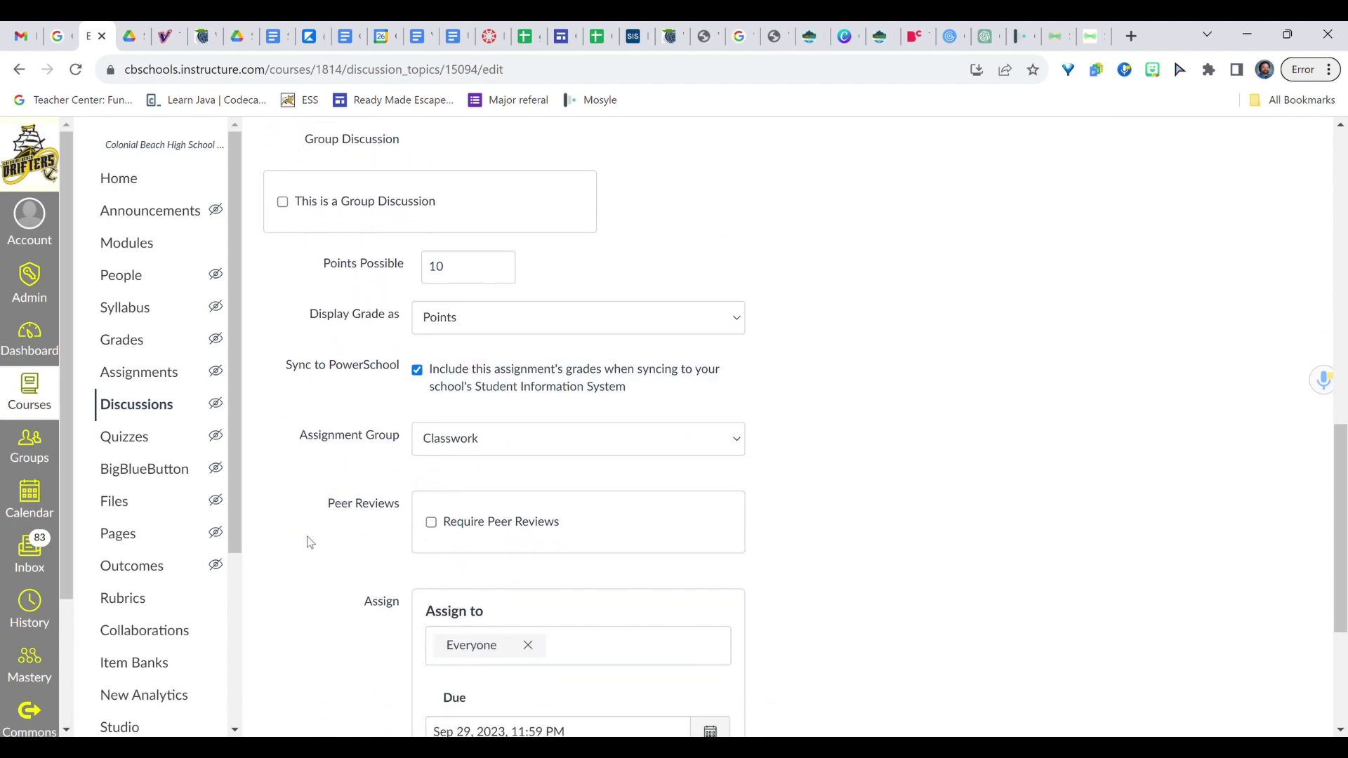
scroll(327, 548, down, 1)
scroll(304, 545, down, 3)
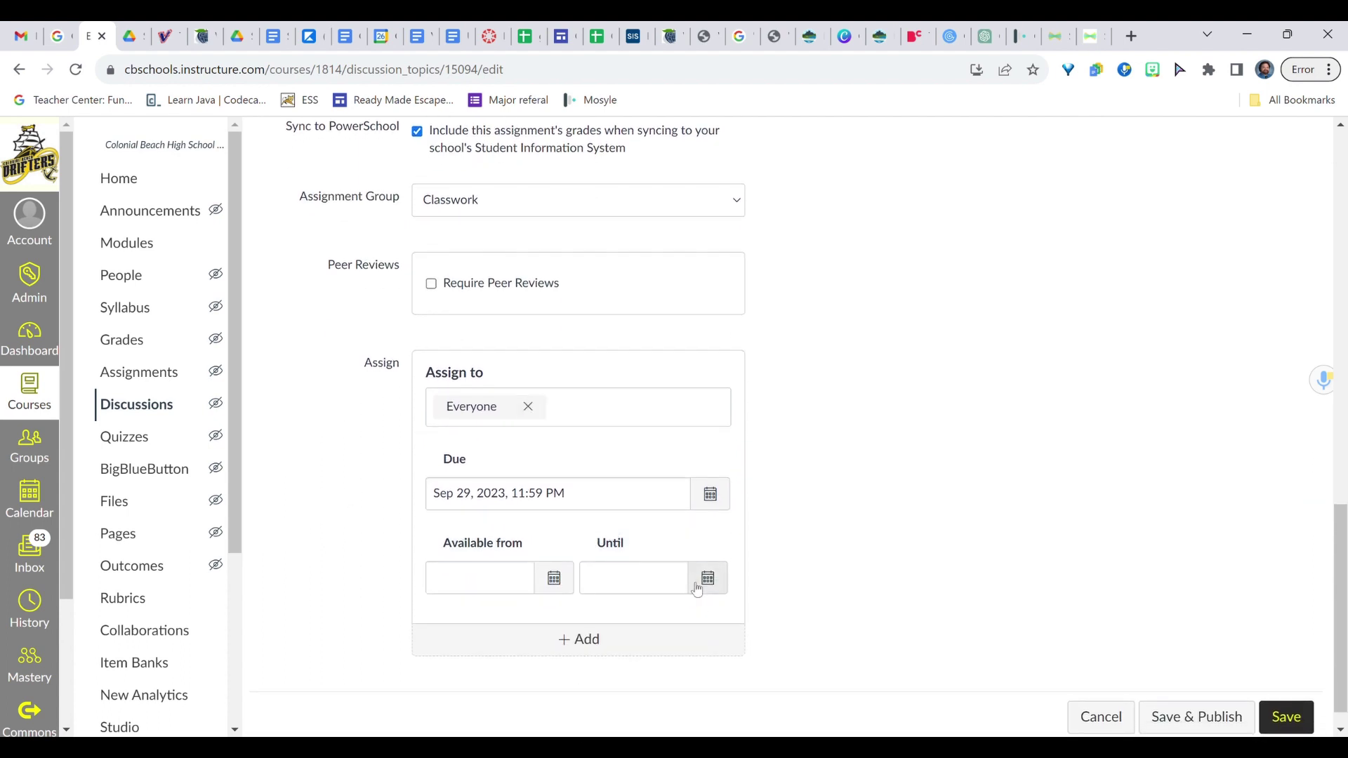
scroll(838, 518, down, 1)
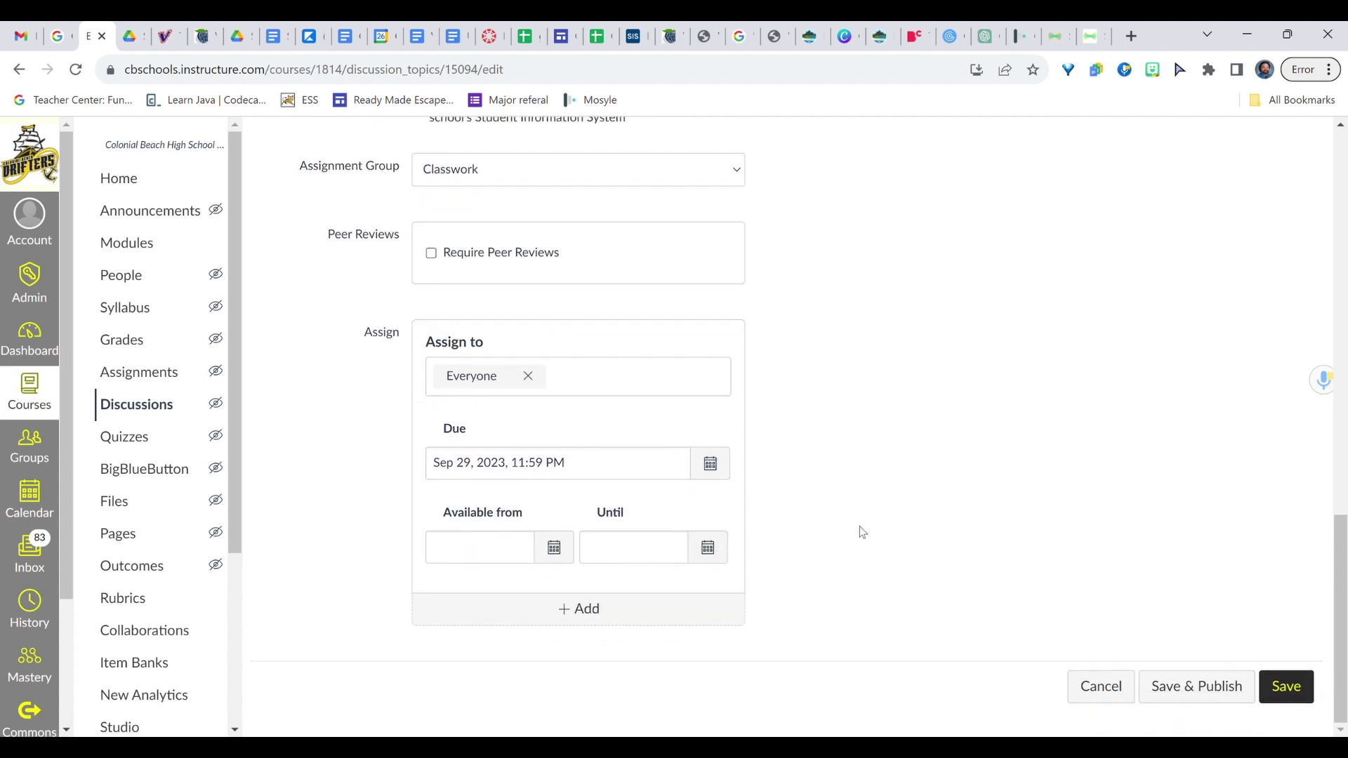
click(1196, 692)
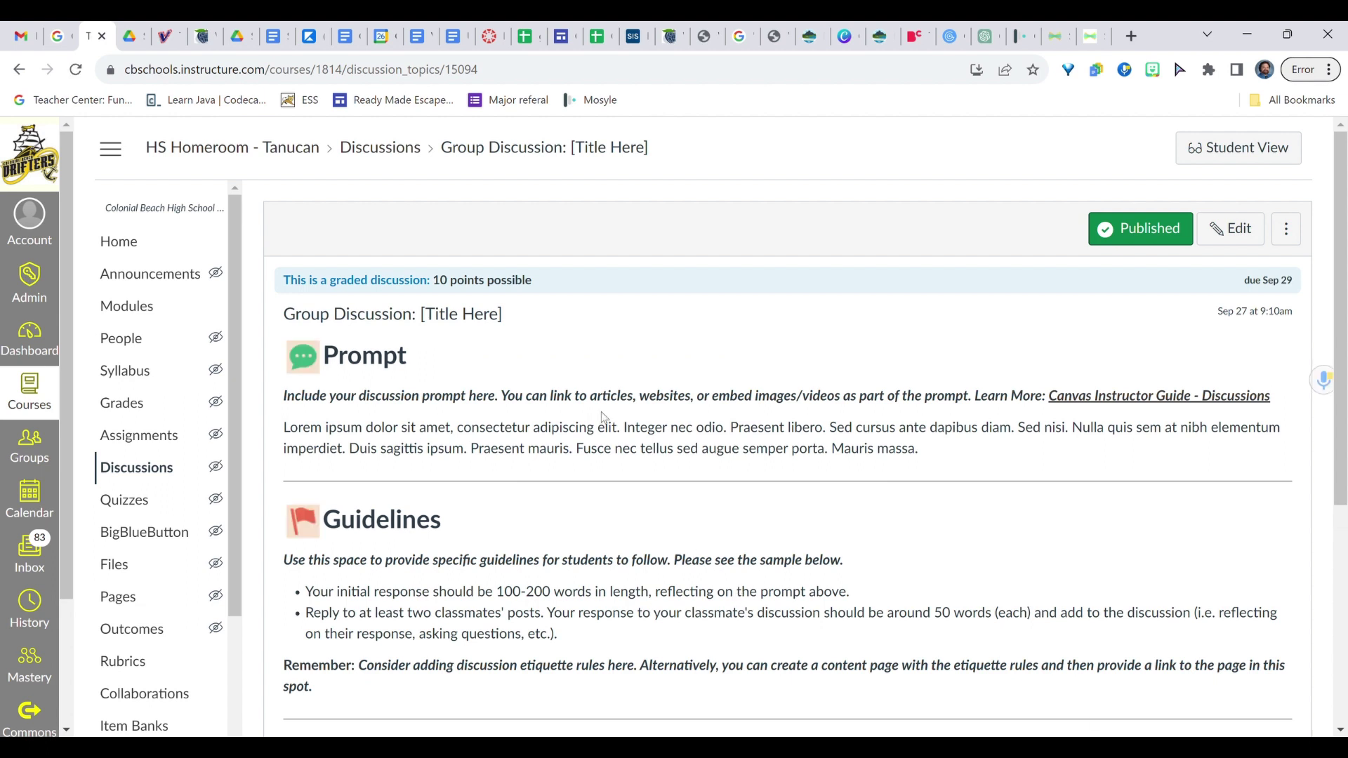
- Return to Assignments and toggle Group Discussion's PowerSchool sync off and back on
click(154, 445)
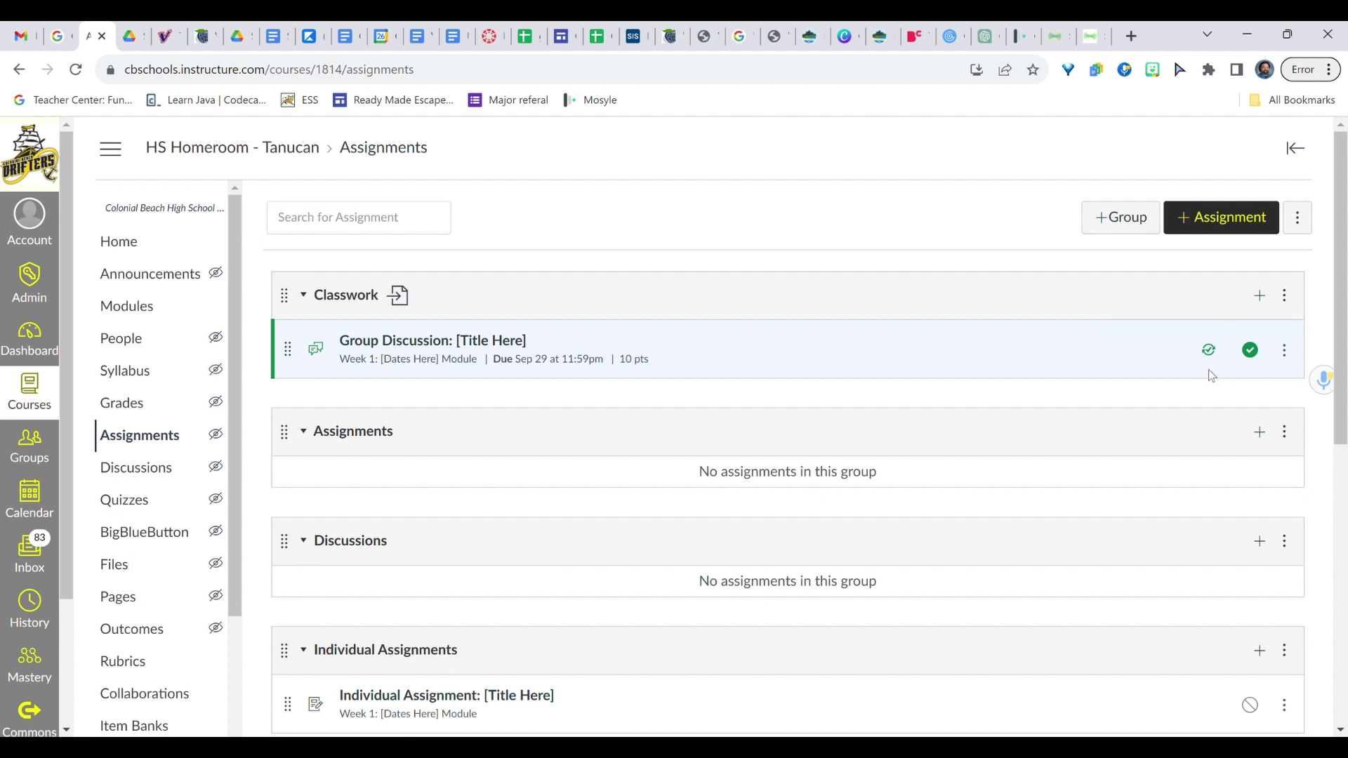
click(1208, 350)
click(1212, 355)
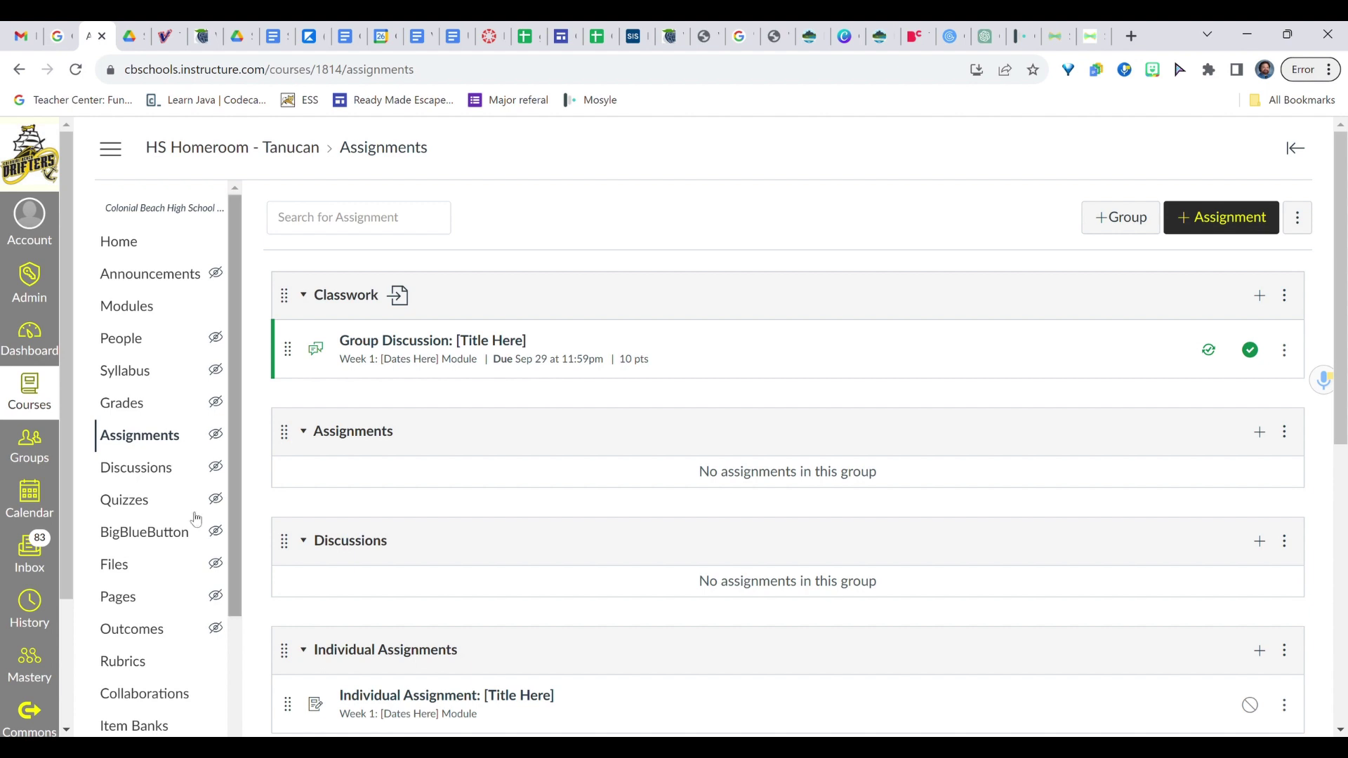
- Open the HS Homeroom Gradebook and scan its columns, confirming Group Discussion is out of 10
click(152, 407)
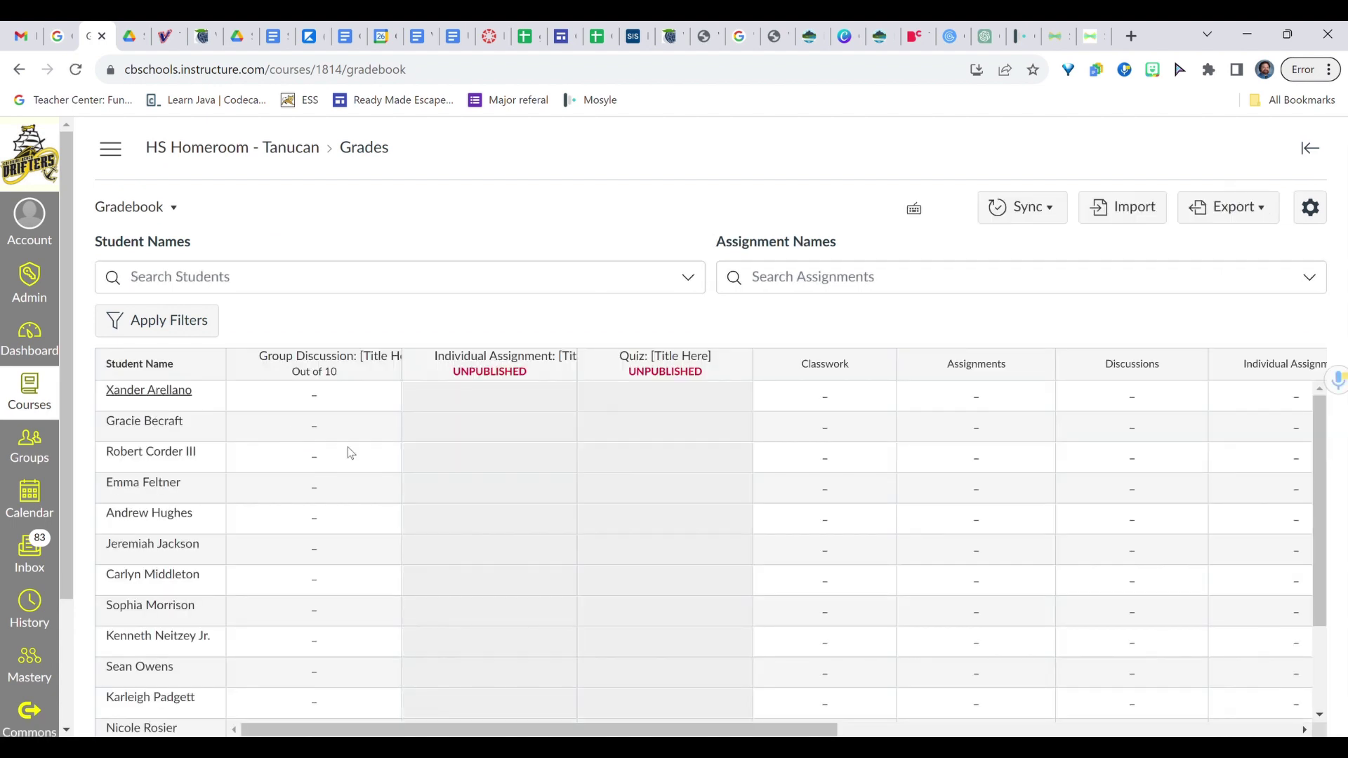
scroll(491, 488, right, 3)
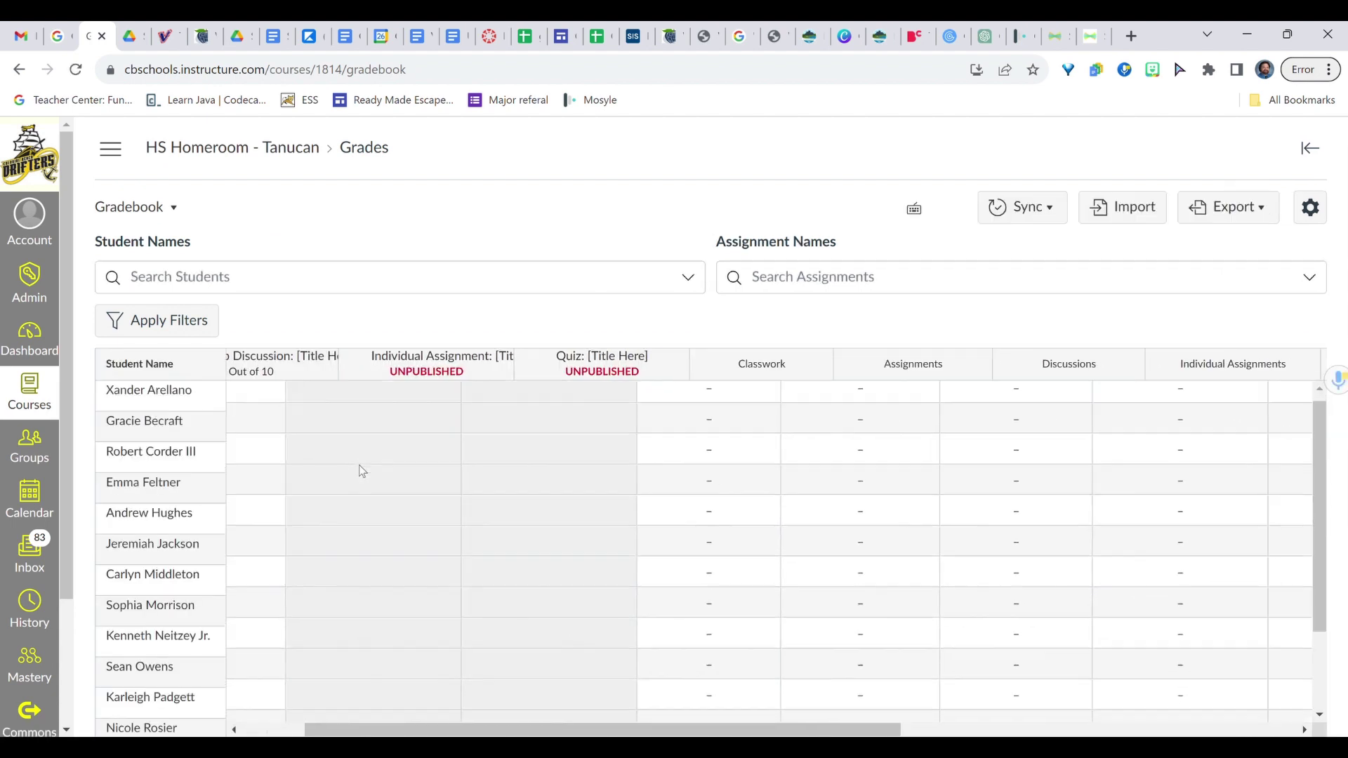
scroll(360, 469, down, 1)
scroll(359, 465, left, 3)
scroll(360, 465, up, 1)
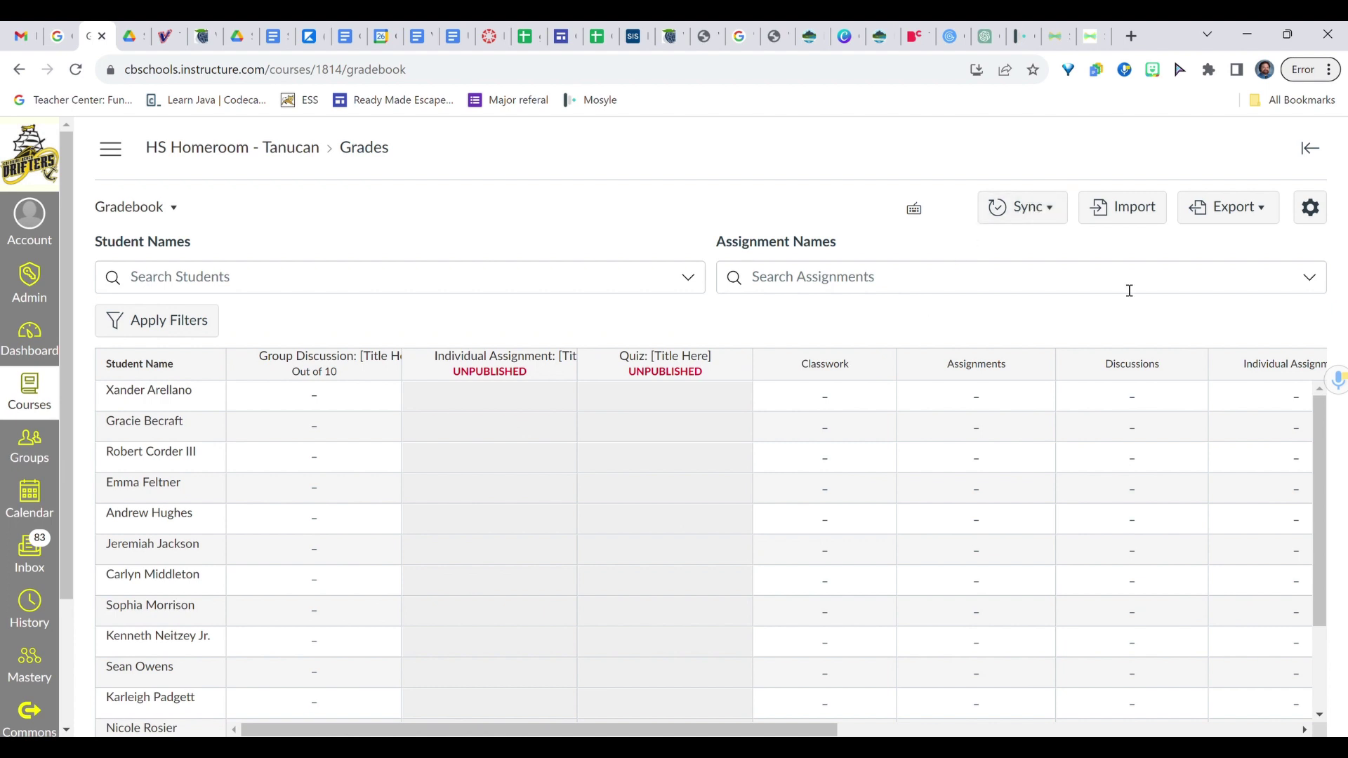
click(1030, 223)
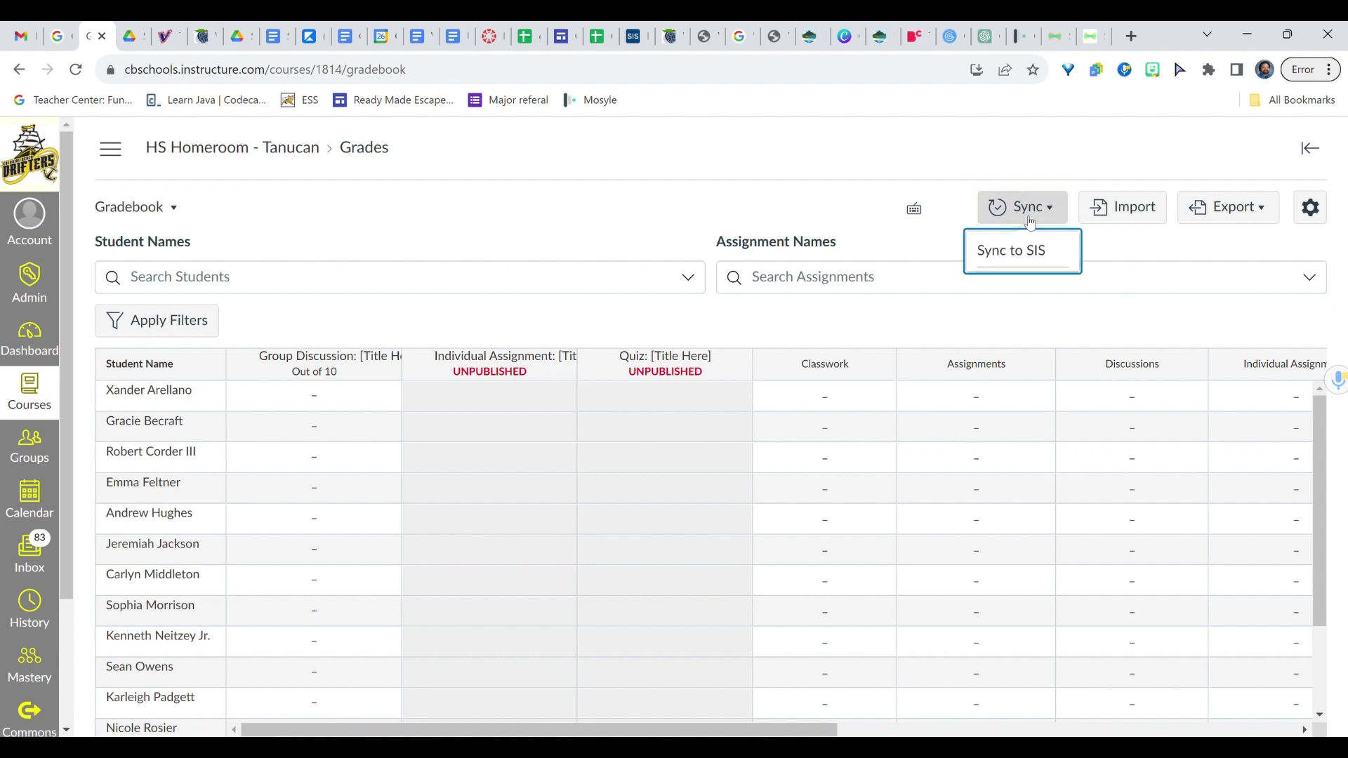
click(1016, 265)
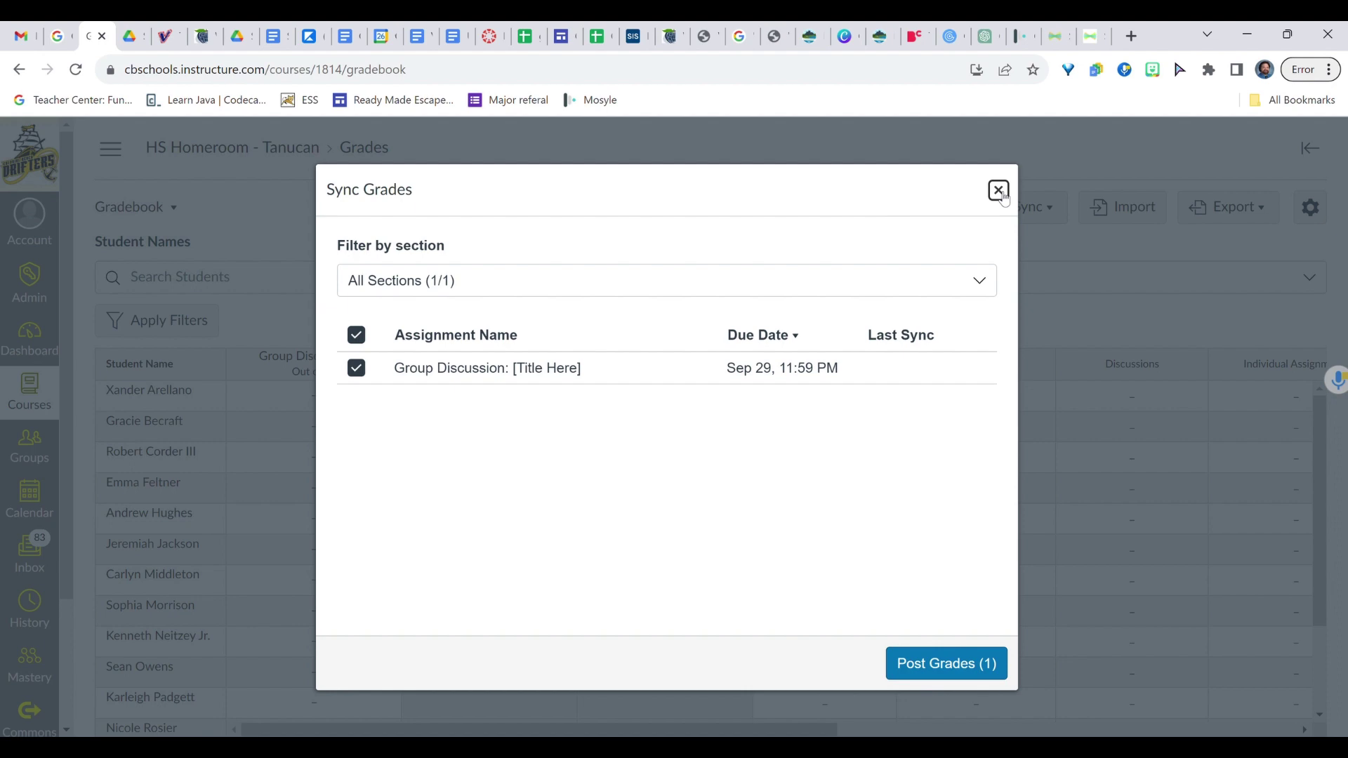
click(998, 191)
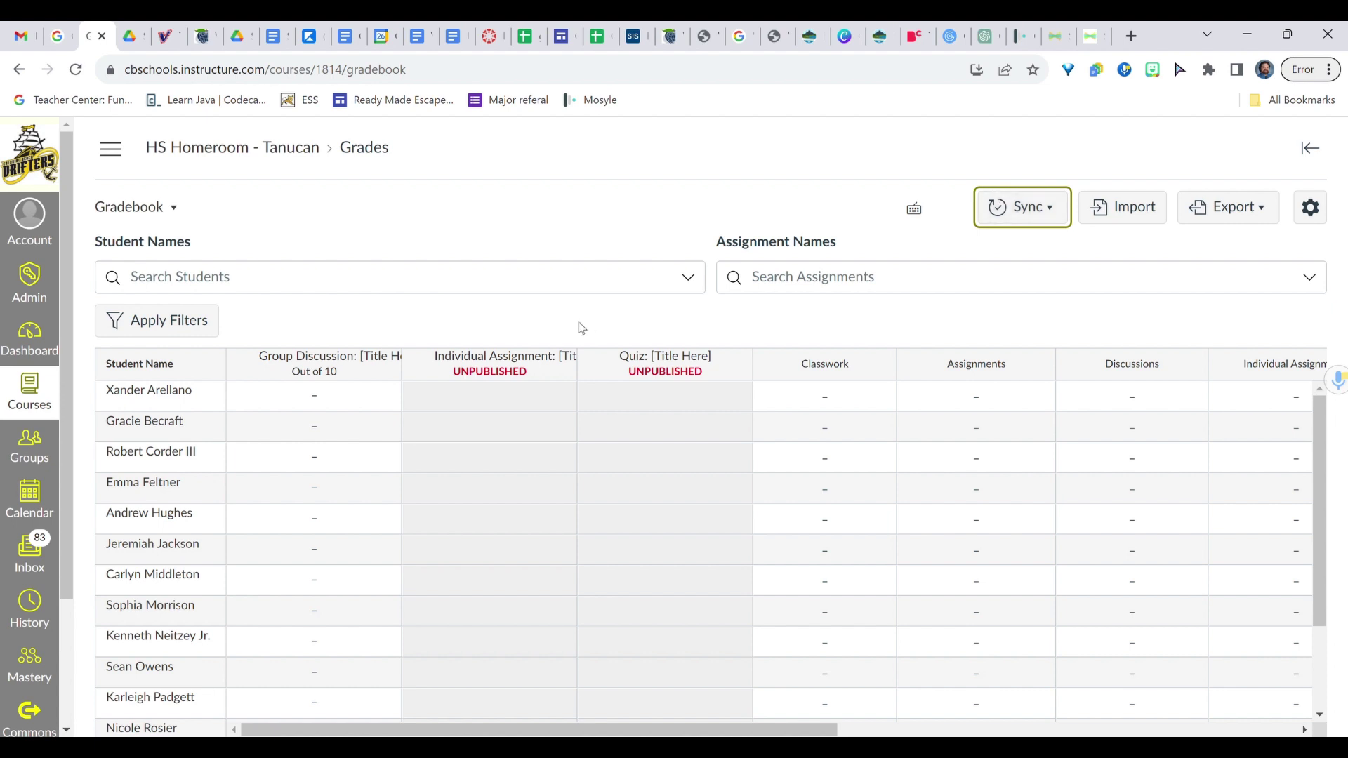